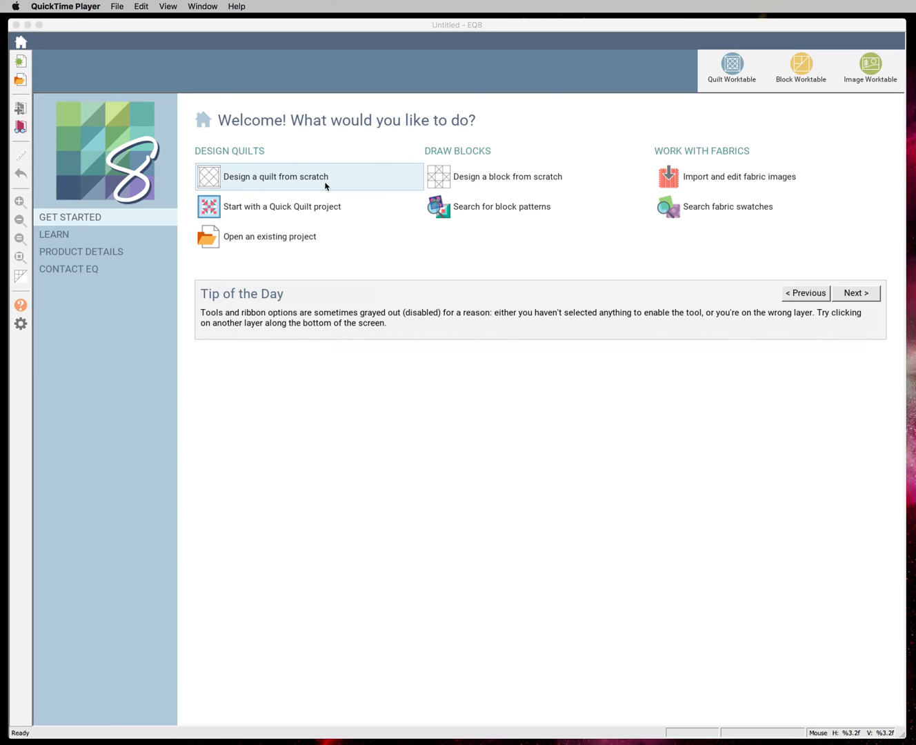
- Start a new pieced EasyDraw block on the Block Worktable and open its drawing tools
{"action": "left_click", "coordinate": [253, 180]}
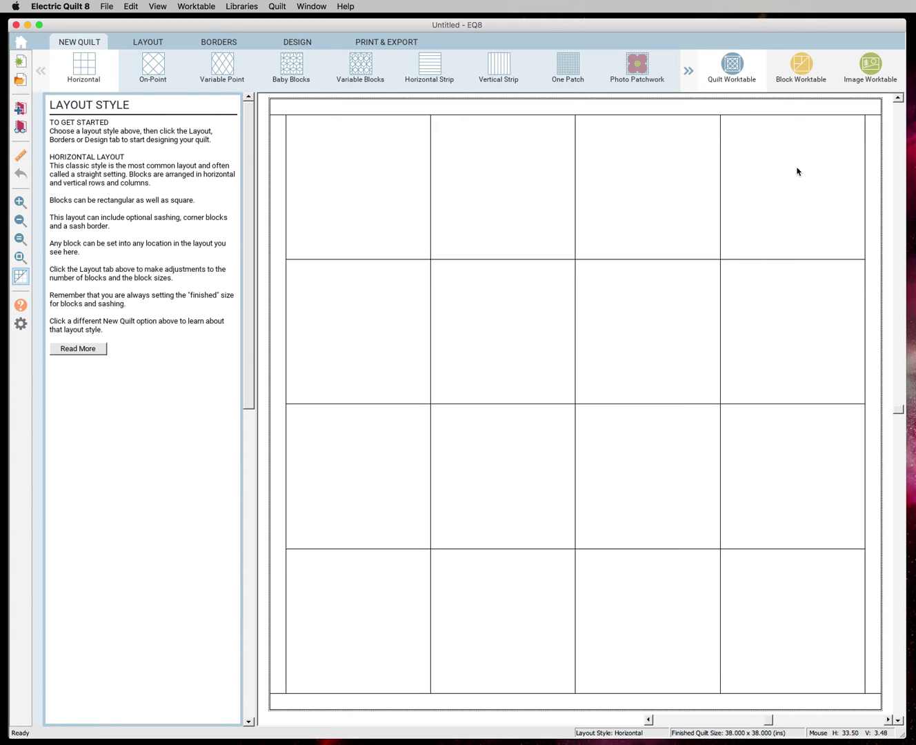
{"action": "left_click", "coordinate": [801, 68]}
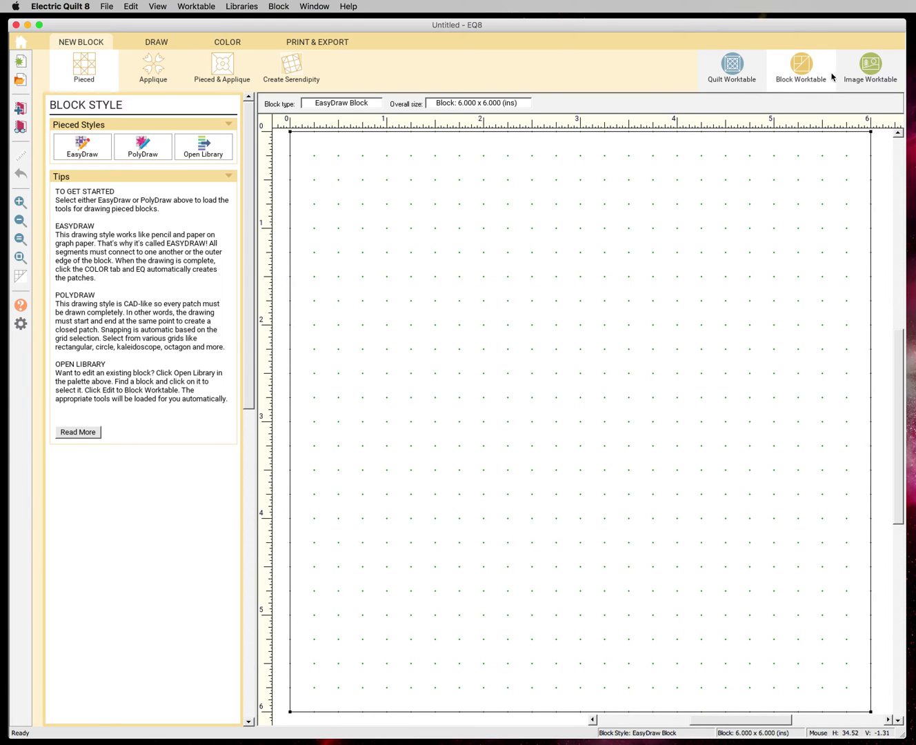
{"action": "left_click", "coordinate": [738, 77]}
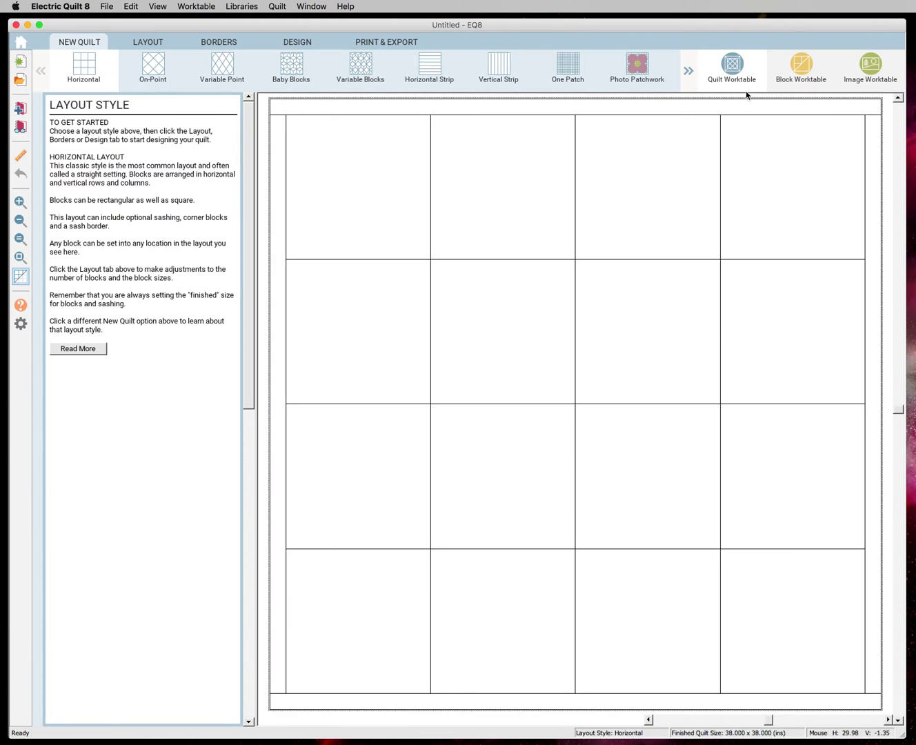
{"action": "left_click", "coordinate": [804, 74]}
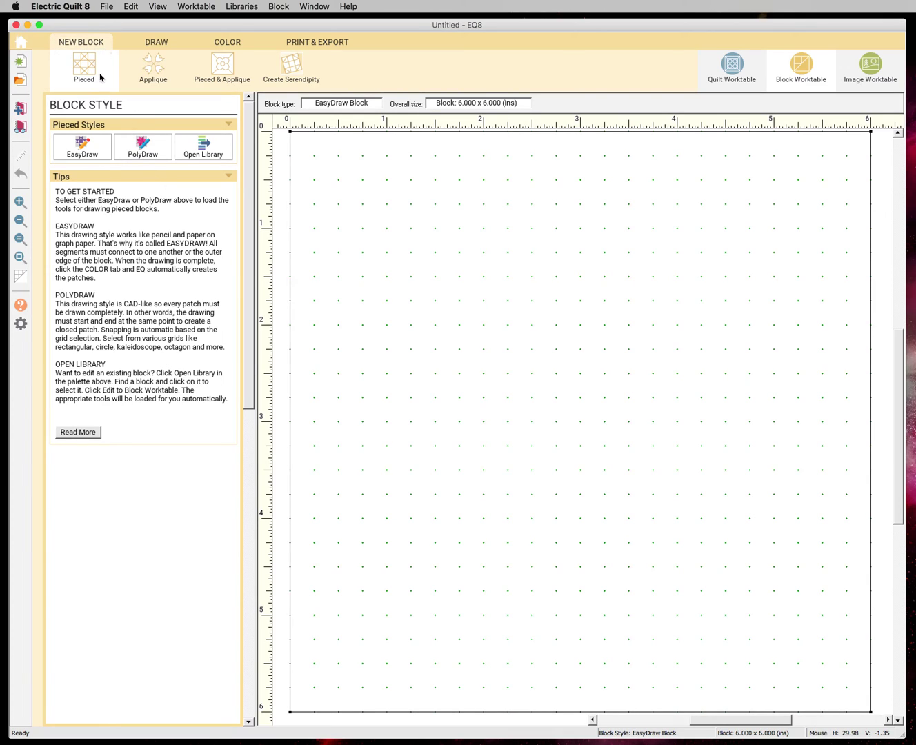
{"action": "left_click", "coordinate": [164, 45]}
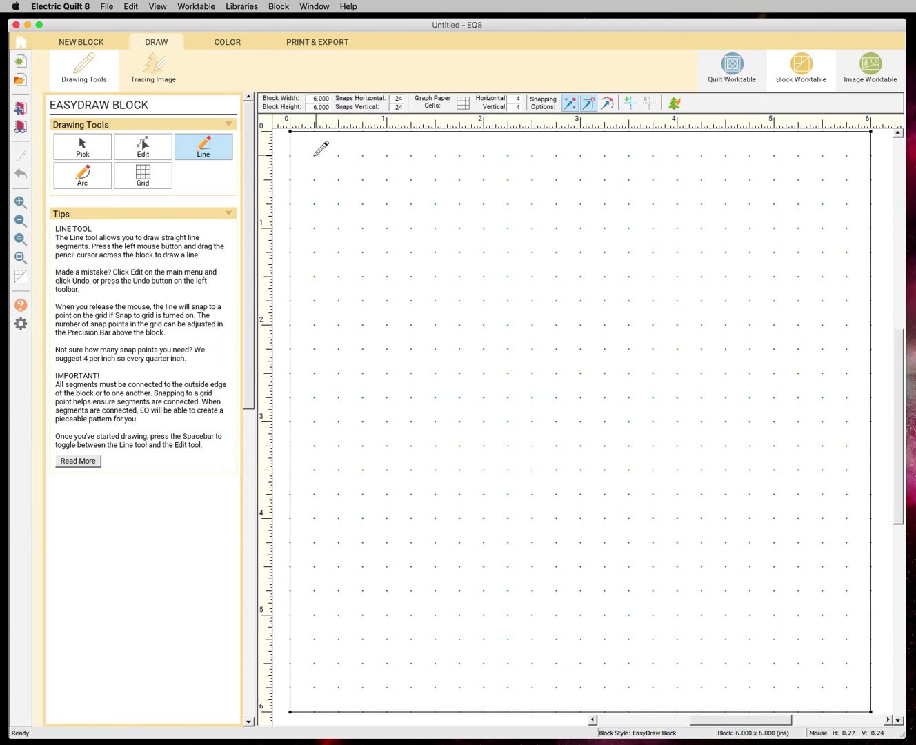
{"action": "left_click_drag", "start_coordinate": [314, 156], "coordinate": [338, 155]}
{"action": "key", "text": "super+z"}
{"action": "mouse_move", "coordinate": [565, 178]}
{"action": "left_mouse_down"}
{"action": "mouse_move", "coordinate": [587, 179]}
{"action": "mouse_move", "coordinate": [591, 167]}
{"action": "mouse_move", "coordinate": [581, 178]}
{"action": "left_mouse_up"}
{"action": "mouse_move", "coordinate": [581, 180]}
{"action": "left_mouse_down"}
{"action": "mouse_move", "coordinate": [580, 227]}
{"action": "mouse_move", "coordinate": [556, 228]}
{"action": "left_mouse_up"}
{"action": "key", "text": "super+z"}
{"action": "key", "text": "super+z"}
{"action": "key", "text": "super+z"}
- Draw a grid of 3 columns and 3 rows across the entire 6 x 6 inch block
{"action": "left_click", "coordinate": [158, 182]}
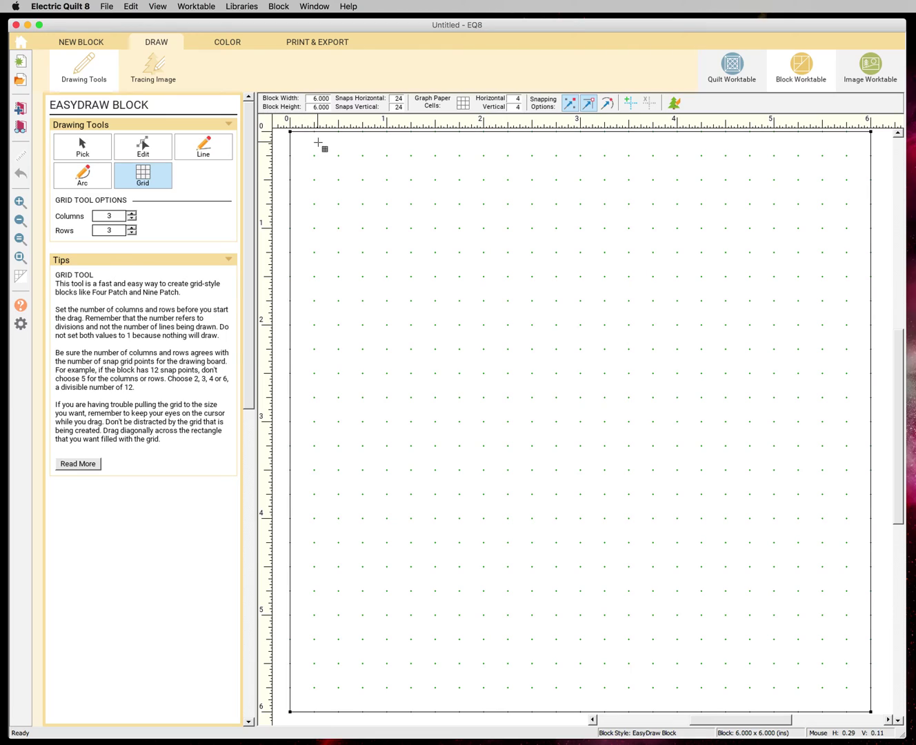
{"action": "left_click", "coordinate": [131, 214]}
{"action": "left_click", "coordinate": [132, 227]}
{"action": "left_click", "coordinate": [131, 219]}
{"action": "left_click", "coordinate": [131, 234]}
{"action": "left_click_drag", "start_coordinate": [290, 131], "coordinate": [872, 714]}
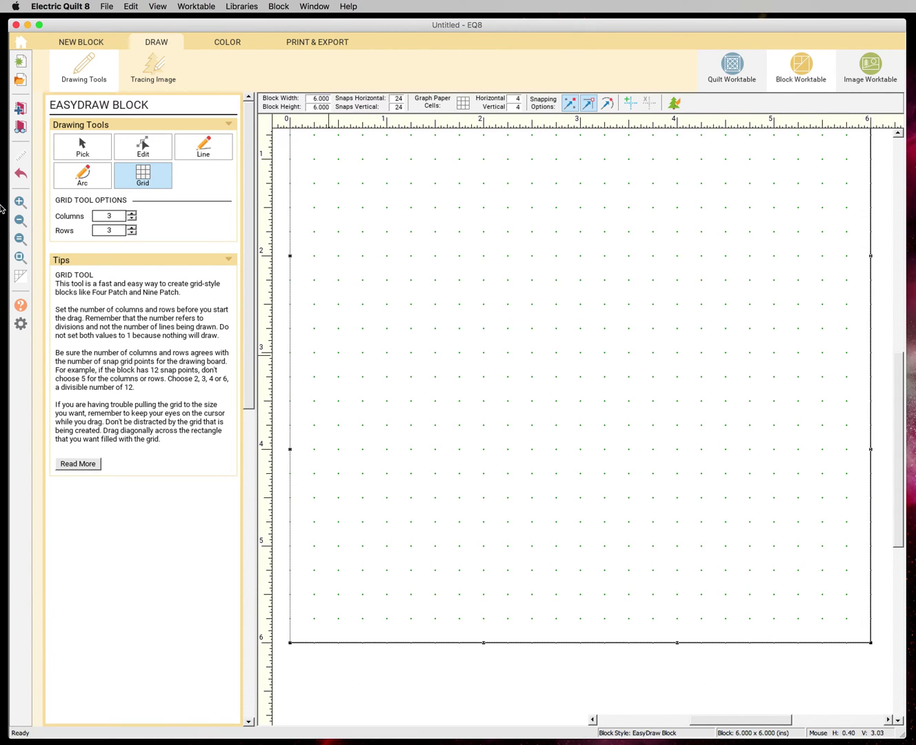
{"action": "left_click", "coordinate": [20, 222]}
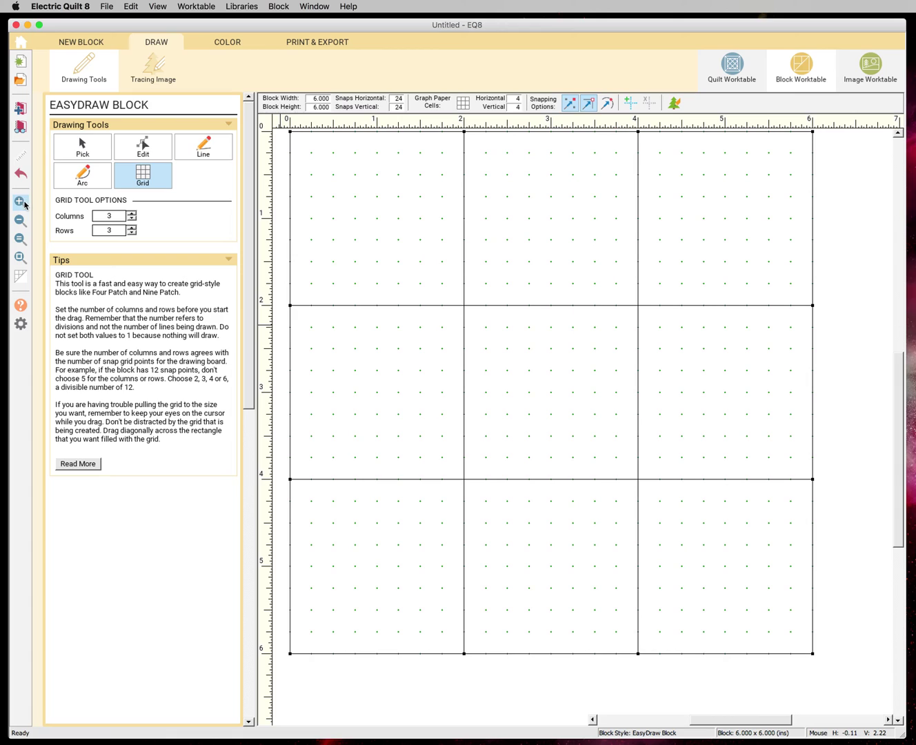
- Add the block to the Project Sketchbook and save the project to the Desktop as "ohio star block"
{"action": "left_click", "coordinate": [21, 109]}
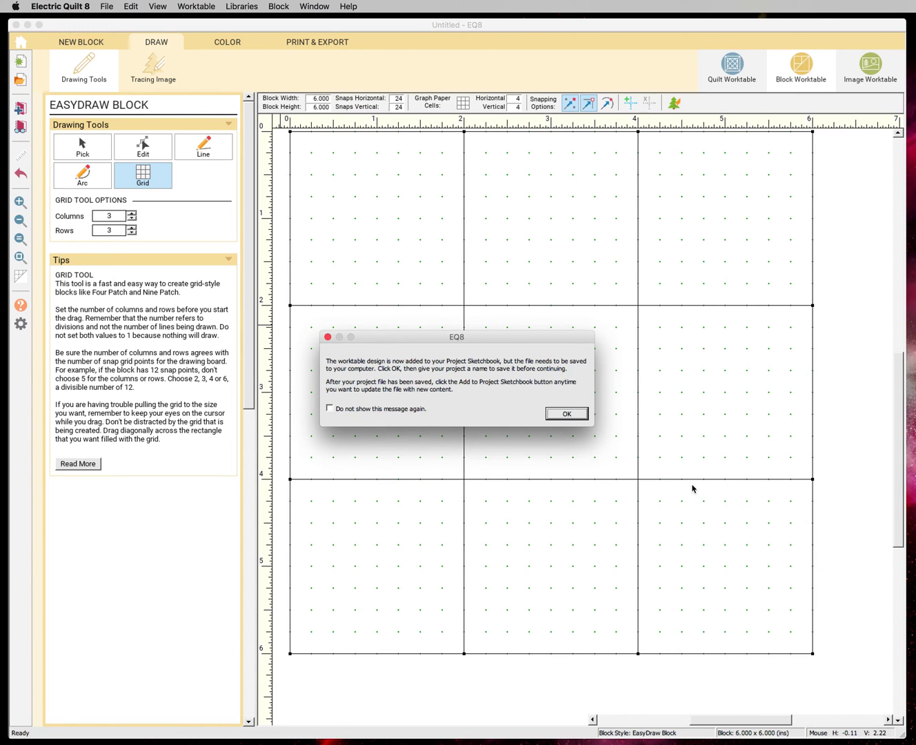
{"action": "left_click", "coordinate": [565, 414]}
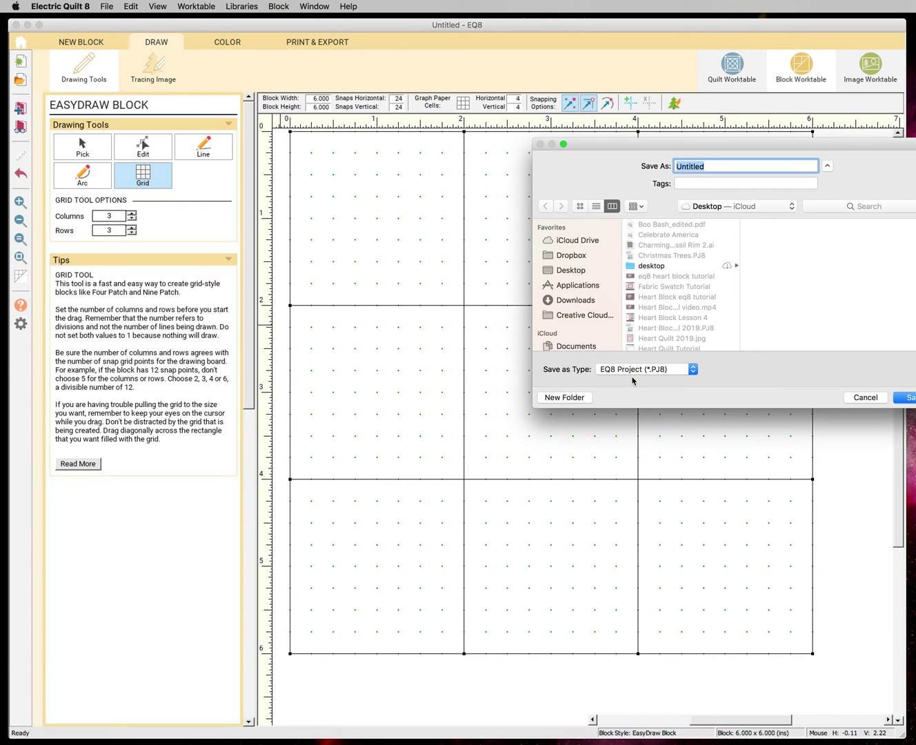
{"action": "type", "text": "ohio"}
{"action": "key", "text": "BackSpace"}
{"action": "key", "text": "BackSpace"}
{"action": "key", "text": "BackSpace"}
{"action": "key", "text": "BackSpace"}
{"action": "type", "text": "ohio star block"}
{"action": "left_click", "coordinate": [904, 398]}
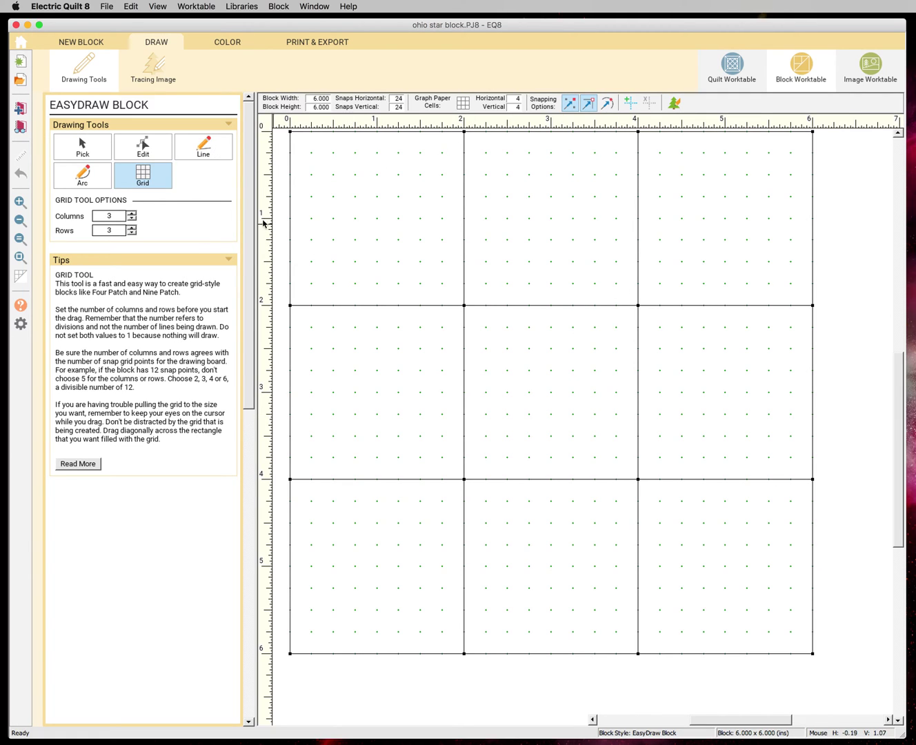
- Draw both corner-to-corner diagonals with the Line tool in the top, left, right and bottom middle squares of the grid
{"action": "left_click", "coordinate": [204, 149]}
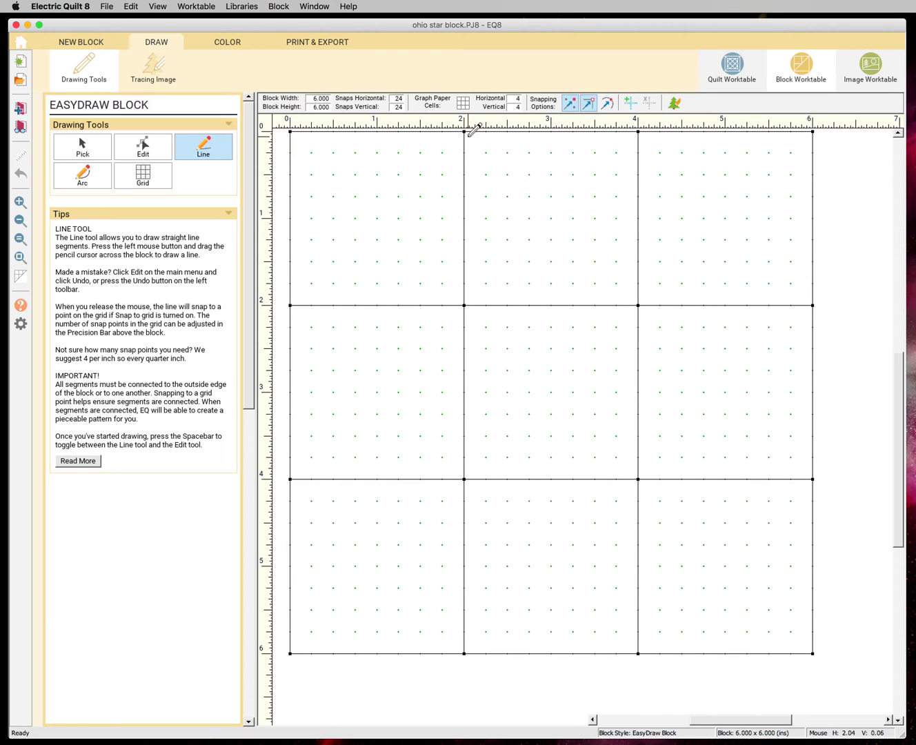
{"action": "mouse_move", "coordinate": [477, 141]}
{"action": "left_mouse_down"}
{"action": "mouse_move", "coordinate": [575, 241]}
{"action": "mouse_move", "coordinate": [467, 130]}
{"action": "left_mouse_up"}
{"action": "left_click_drag", "start_coordinate": [466, 131], "coordinate": [638, 304]}
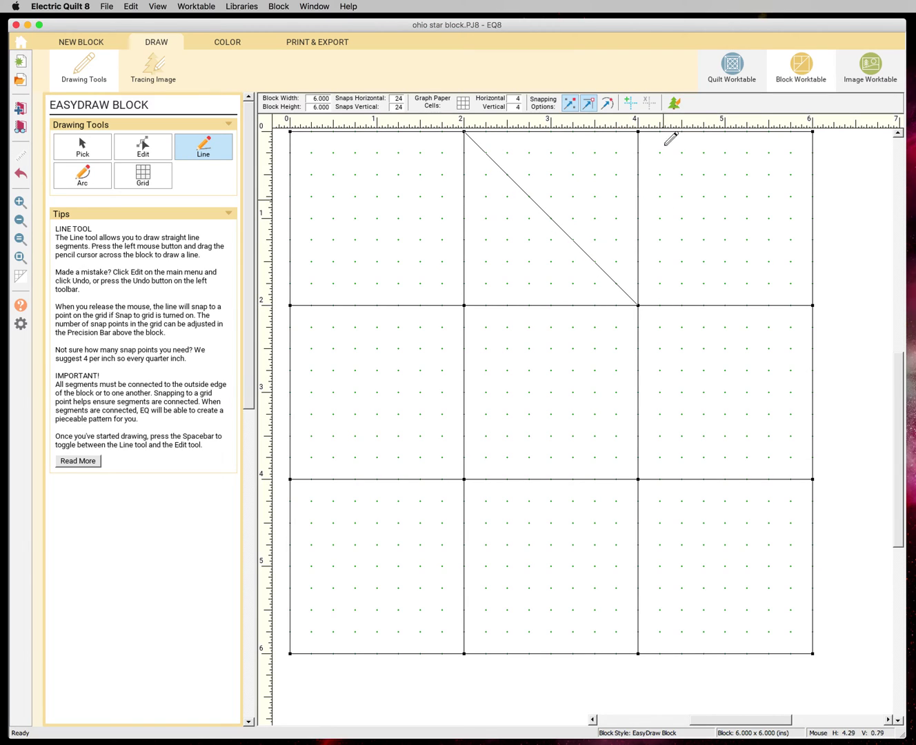
{"action": "mouse_move", "coordinate": [638, 132]}
{"action": "left_mouse_down"}
{"action": "mouse_move", "coordinate": [522, 259]}
{"action": "mouse_move", "coordinate": [465, 305]}
{"action": "left_mouse_up"}
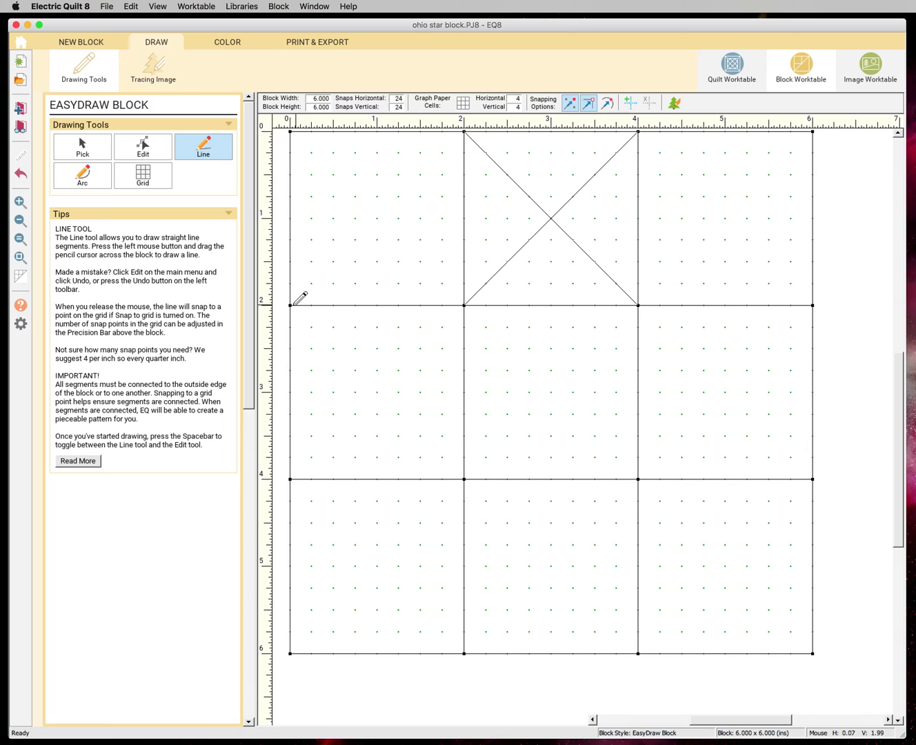
{"action": "left_click_drag", "start_coordinate": [334, 348], "coordinate": [464, 477]}
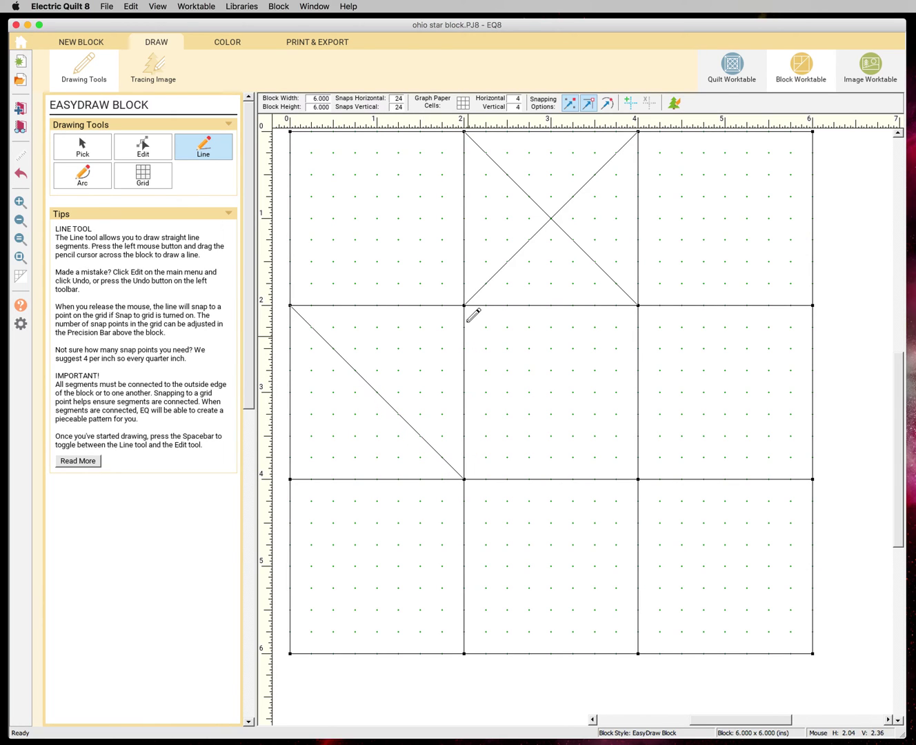
{"action": "left_click_drag", "start_coordinate": [466, 304], "coordinate": [294, 472]}
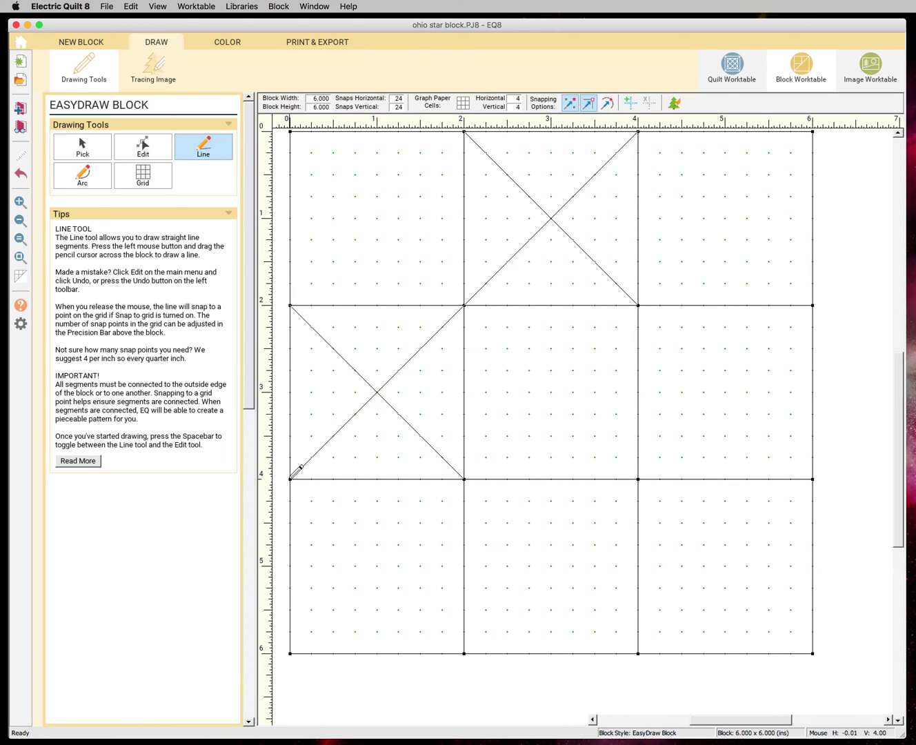
{"action": "left_click_drag", "start_coordinate": [639, 306], "coordinate": [812, 478]}
{"action": "left_click_drag", "start_coordinate": [639, 478], "coordinate": [813, 306]}
{"action": "left_click_drag", "start_coordinate": [466, 480], "coordinate": [647, 649]}
{"action": "left_click_drag", "start_coordinate": [465, 651], "coordinate": [638, 480]}
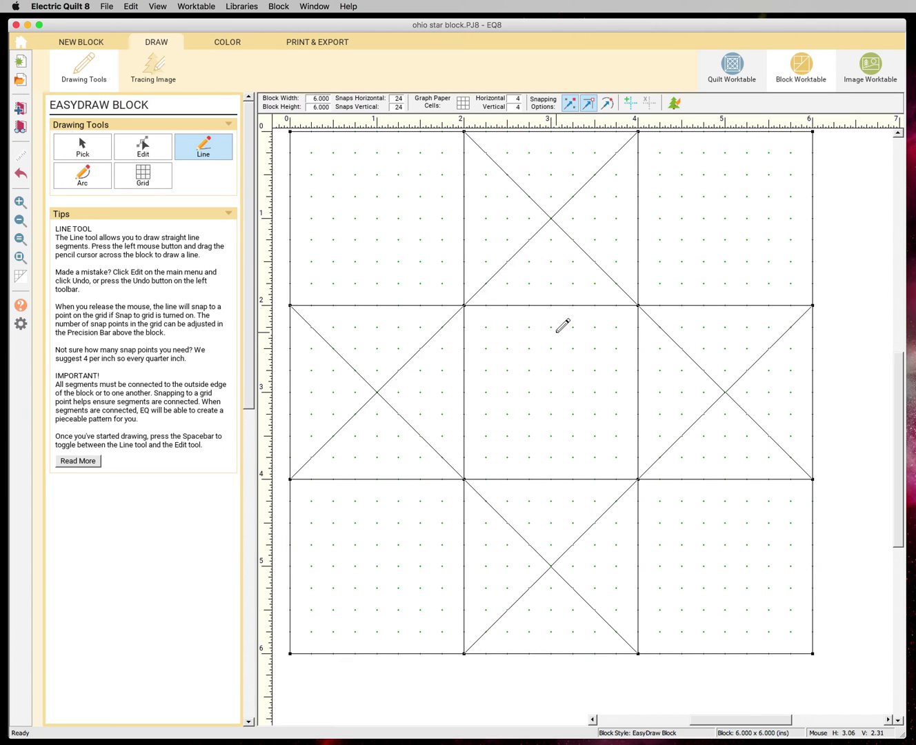
- Divide the center square into eight triangles with vertical, horizontal and both diagonal lines, then add the block to the Project Sketchbook
{"action": "left_click_drag", "start_coordinate": [552, 304], "coordinate": [551, 478]}
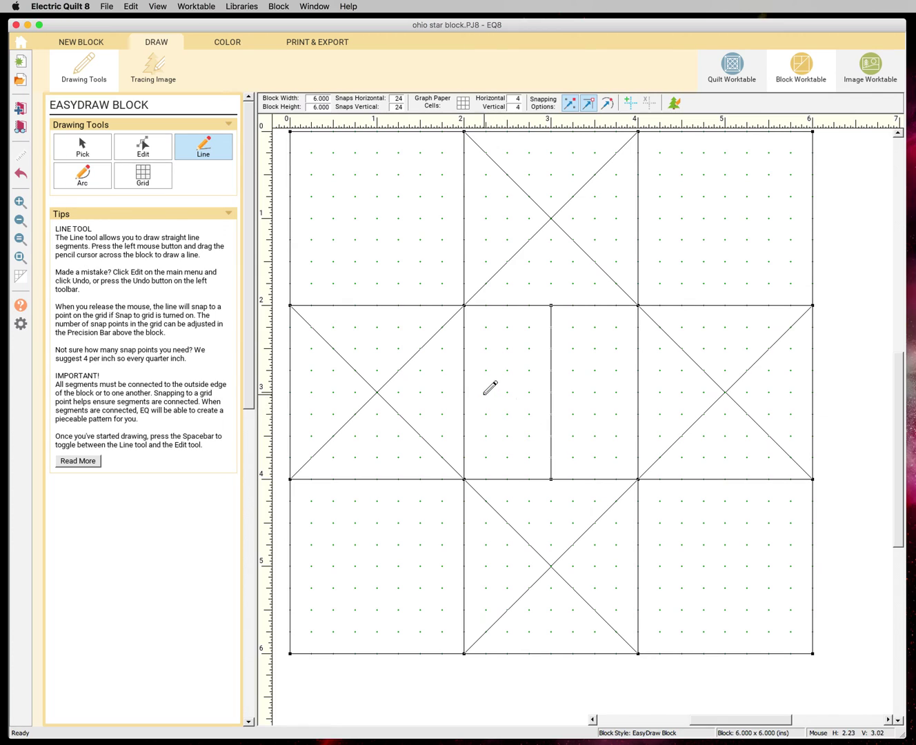
{"action": "mouse_move", "coordinate": [465, 392]}
{"action": "left_mouse_down"}
{"action": "mouse_move", "coordinate": [598, 384]}
{"action": "mouse_move", "coordinate": [637, 391]}
{"action": "left_mouse_up"}
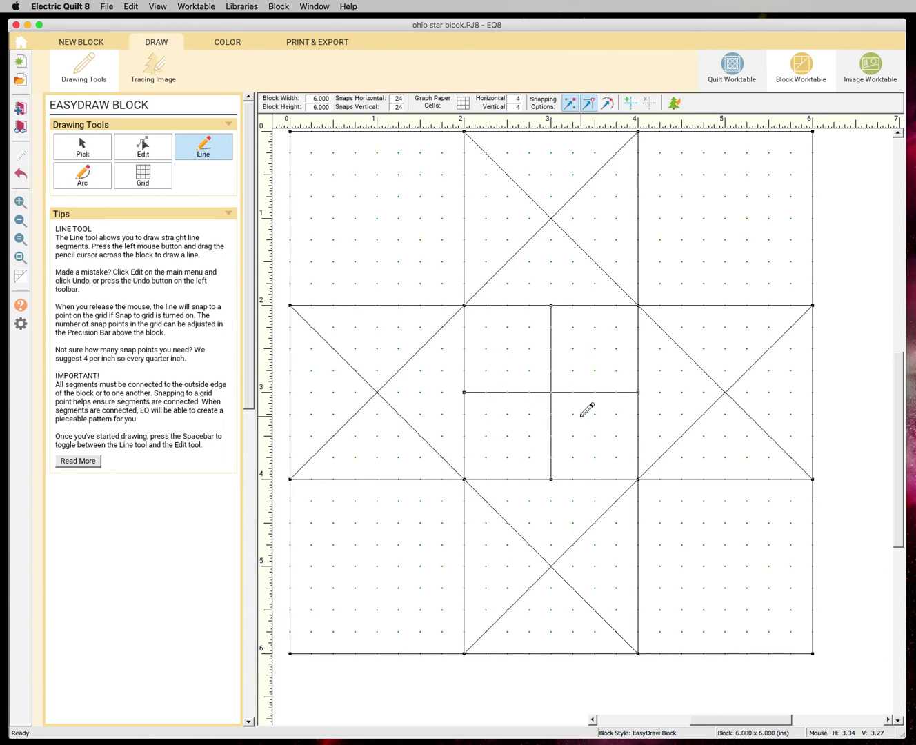
{"action": "left_click", "coordinate": [147, 177]}
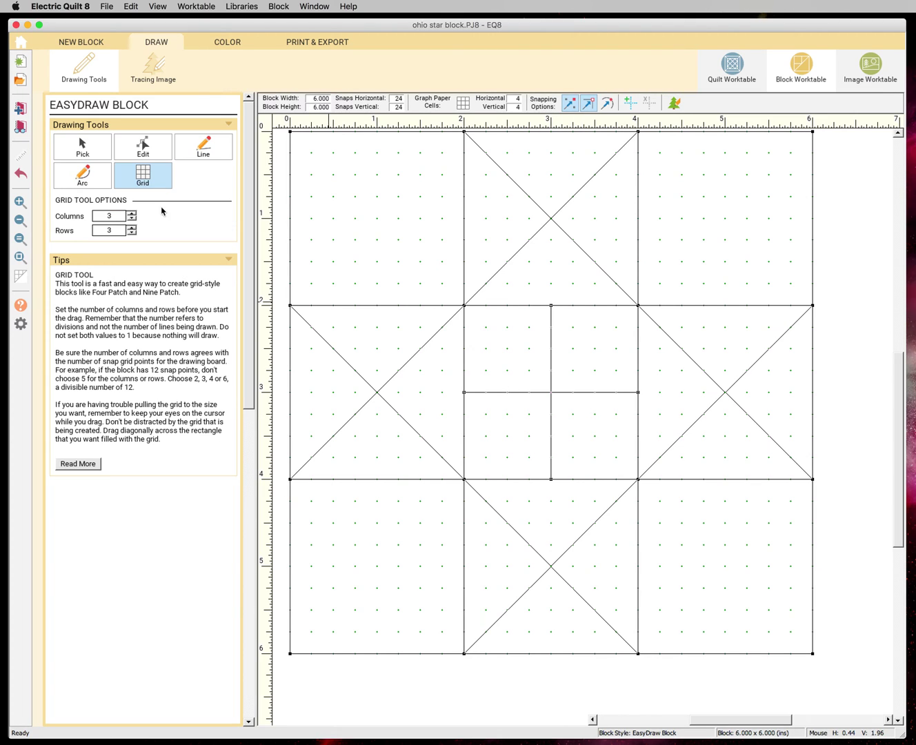
{"action": "left_click", "coordinate": [131, 233]}
{"action": "left_click", "coordinate": [210, 150]}
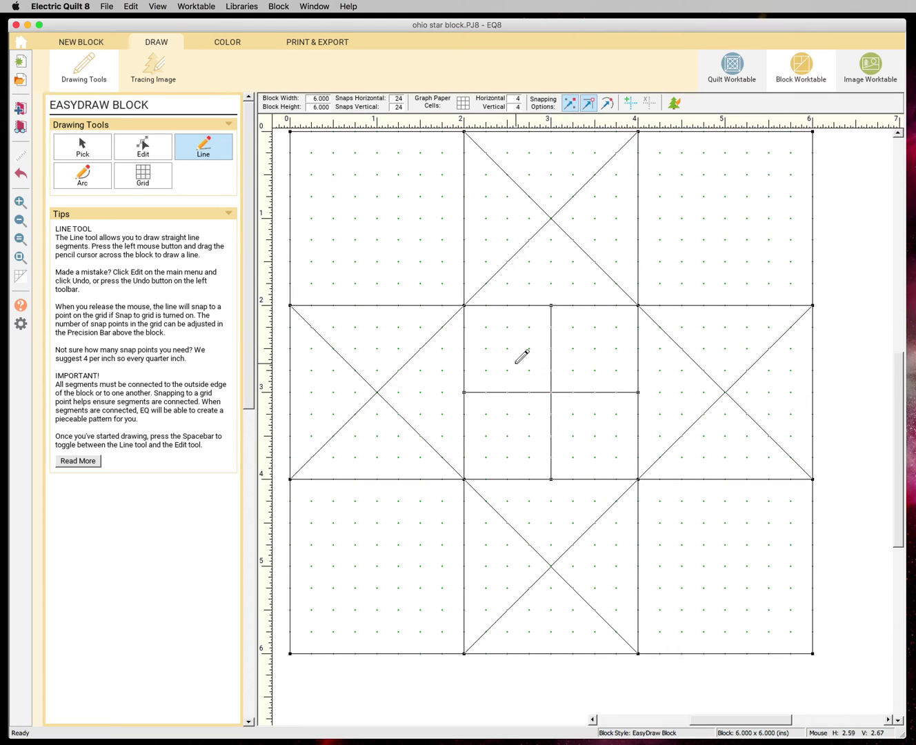
{"action": "left_click_drag", "start_coordinate": [464, 307], "coordinate": [639, 478]}
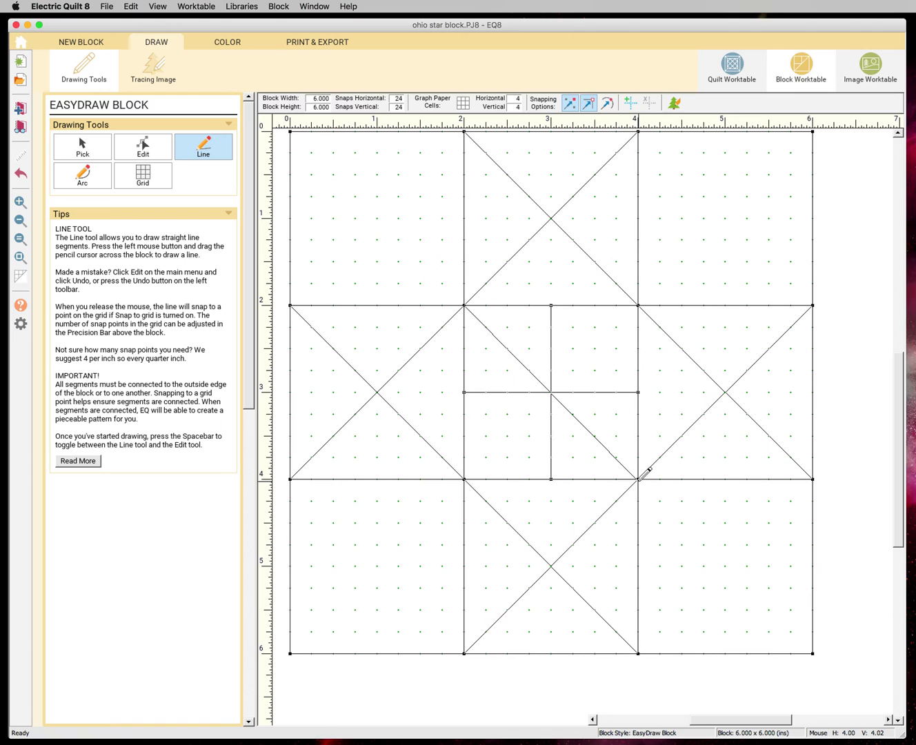
{"action": "left_click_drag", "start_coordinate": [639, 306], "coordinate": [474, 482]}
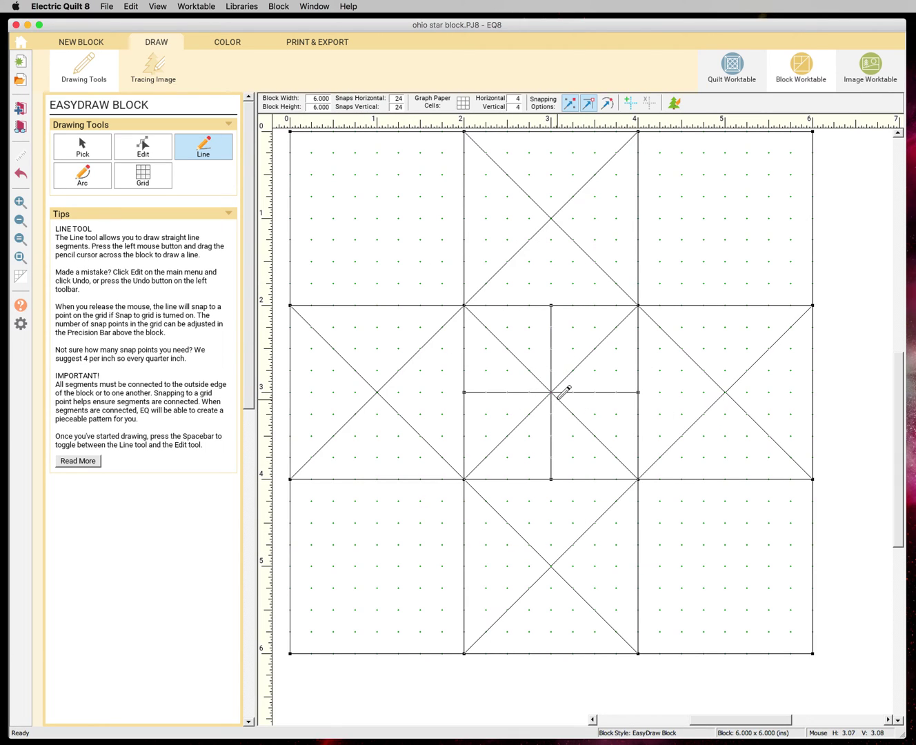
{"action": "left_click", "coordinate": [20, 109]}
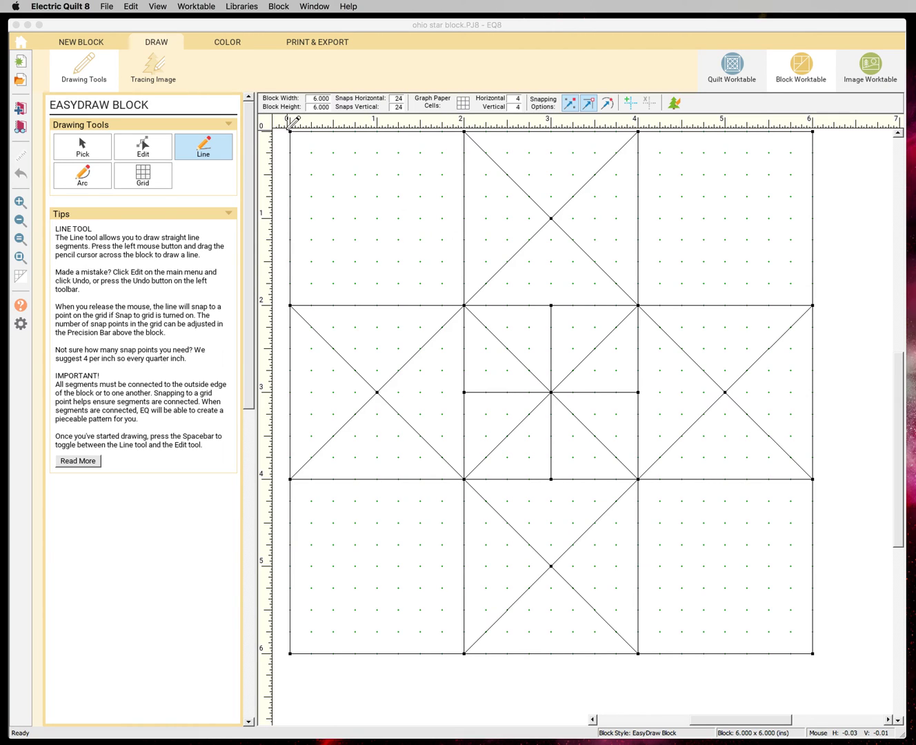
- Clear all unused fabrics from the sketchbook's fabric palette
{"action": "left_click", "coordinate": [226, 45]}
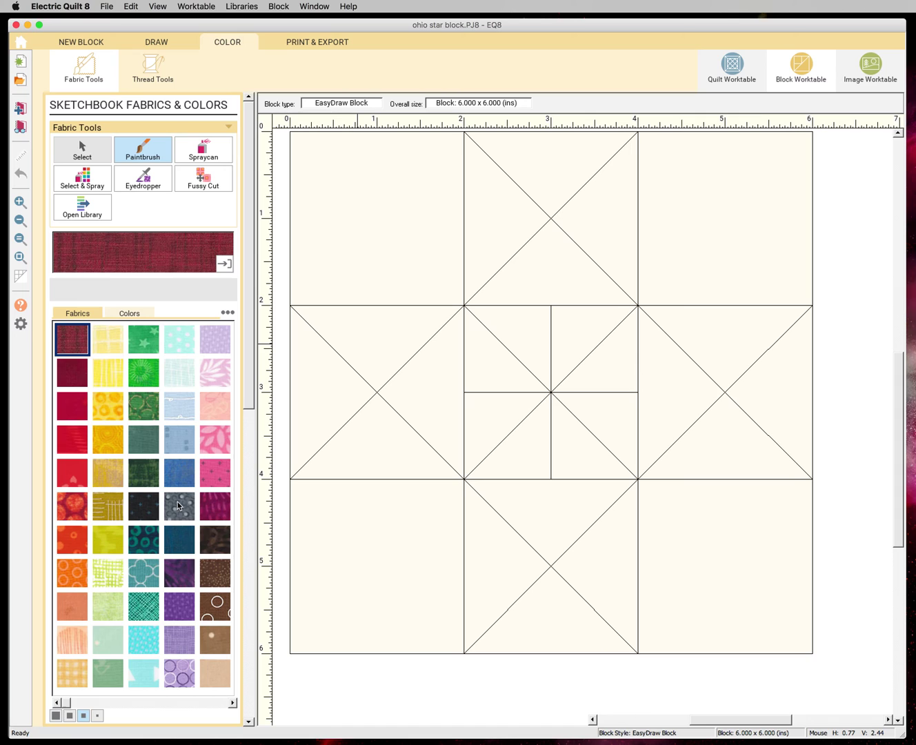
{"action": "right_click", "coordinate": [154, 507]}
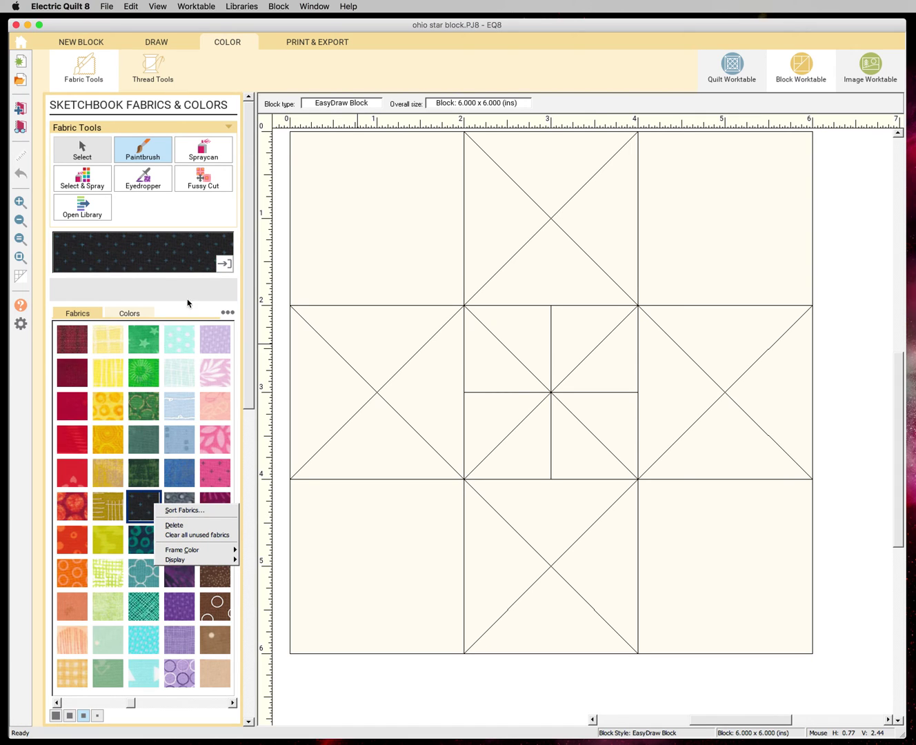
{"action": "right_click", "coordinate": [143, 406]}
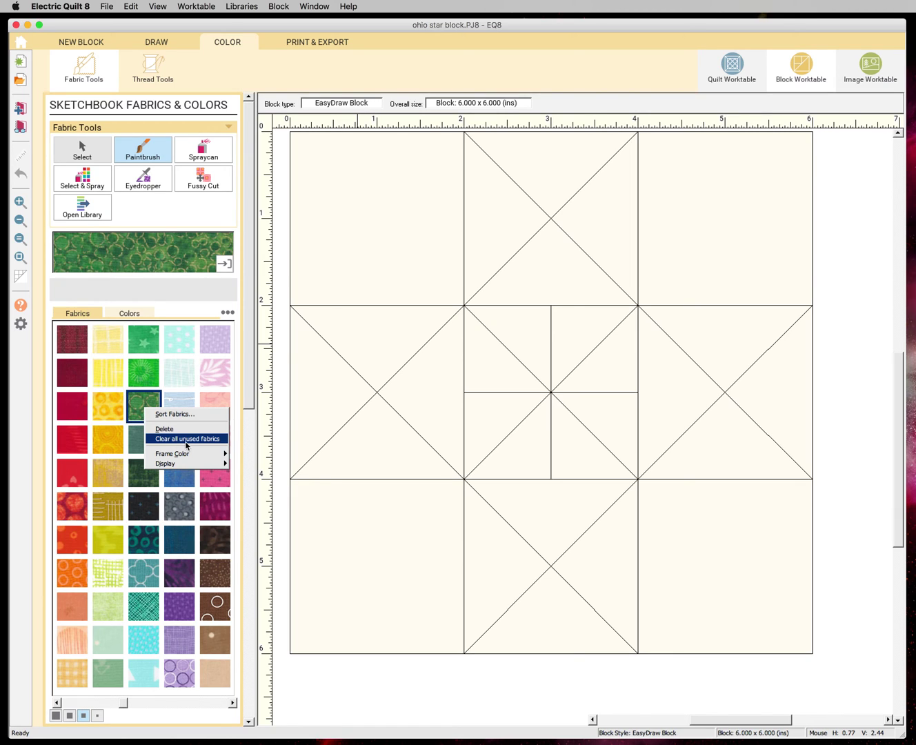
{"action": "left_click", "coordinate": [185, 445]}
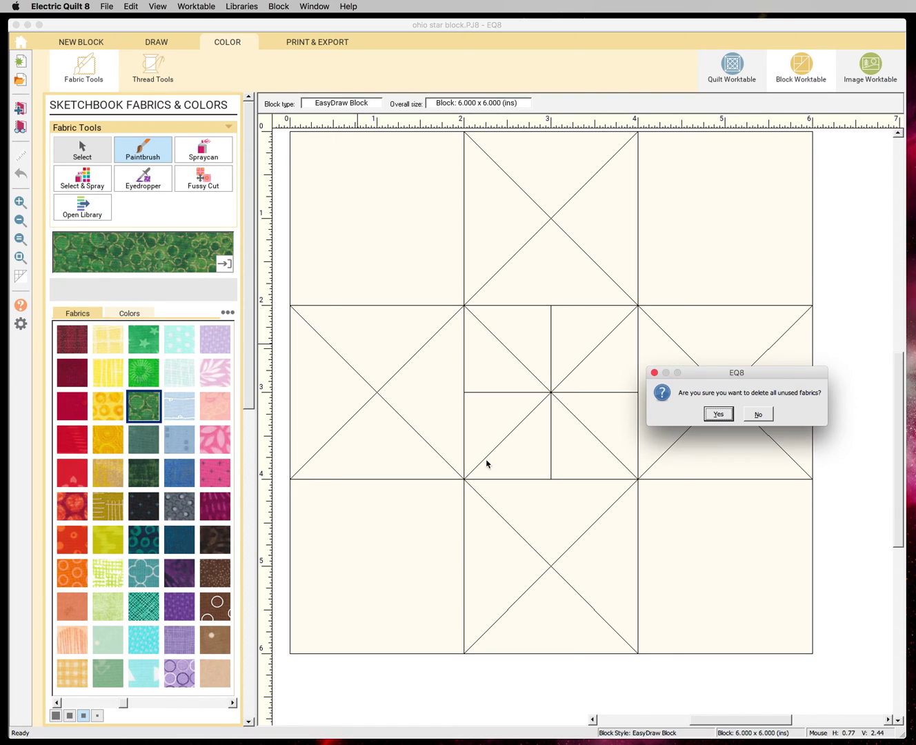
{"action": "left_click", "coordinate": [717, 413]}
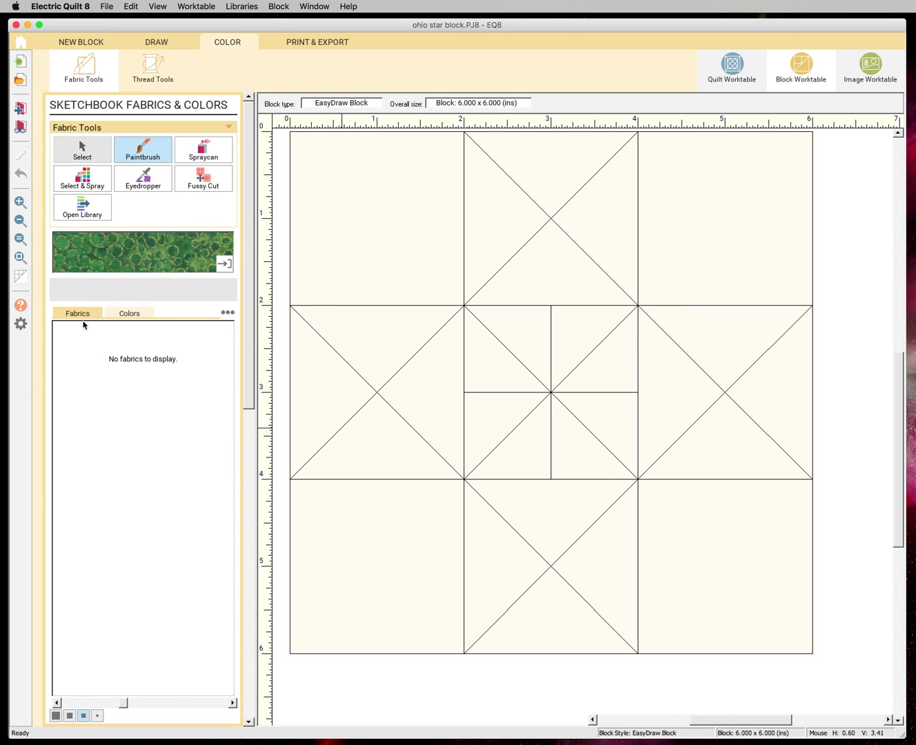
- Paint the four corner squares of the block solid white
{"action": "left_click", "coordinate": [133, 317]}
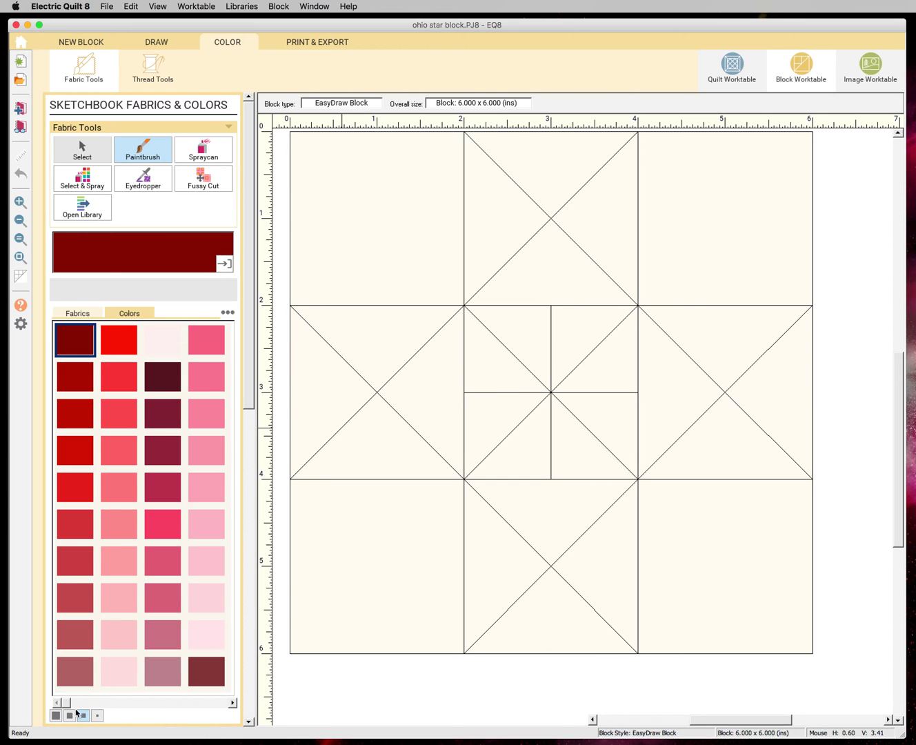
{"action": "left_click_drag", "start_coordinate": [67, 708], "coordinate": [240, 709]}
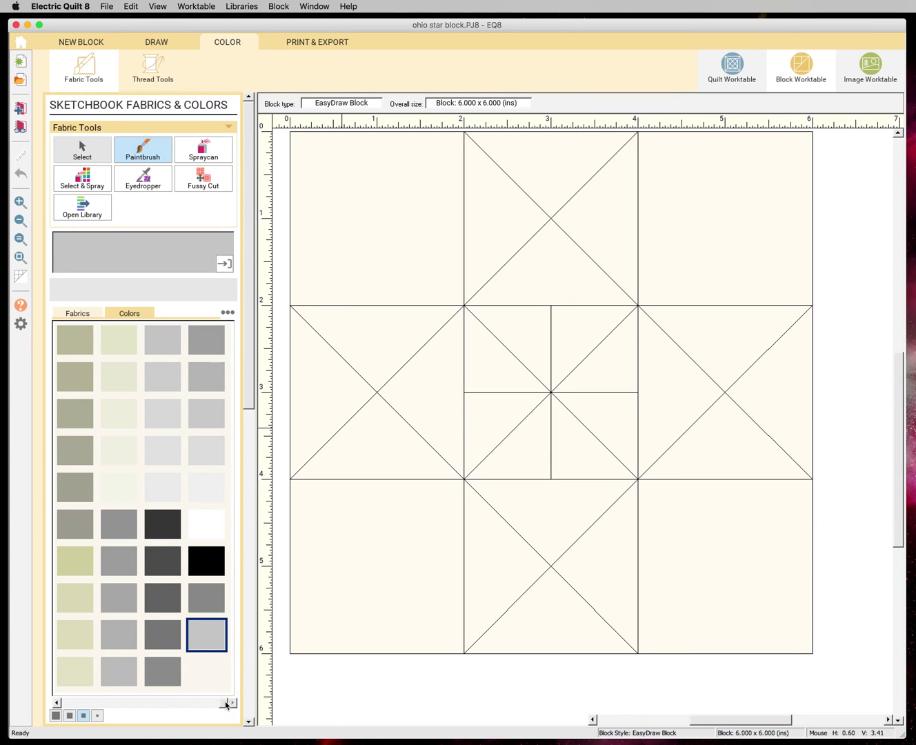
{"action": "left_click", "coordinate": [203, 524]}
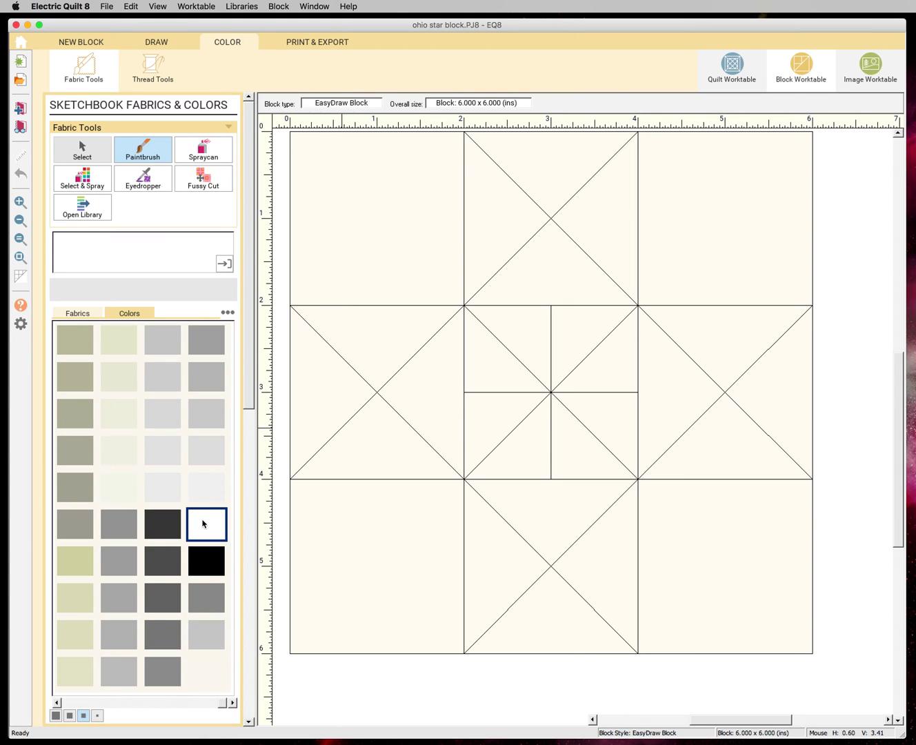
{"action": "left_click", "coordinate": [400, 250]}
{"action": "left_click", "coordinate": [697, 239]}
{"action": "left_click", "coordinate": [692, 510]}
{"action": "left_click", "coordinate": [375, 532]}
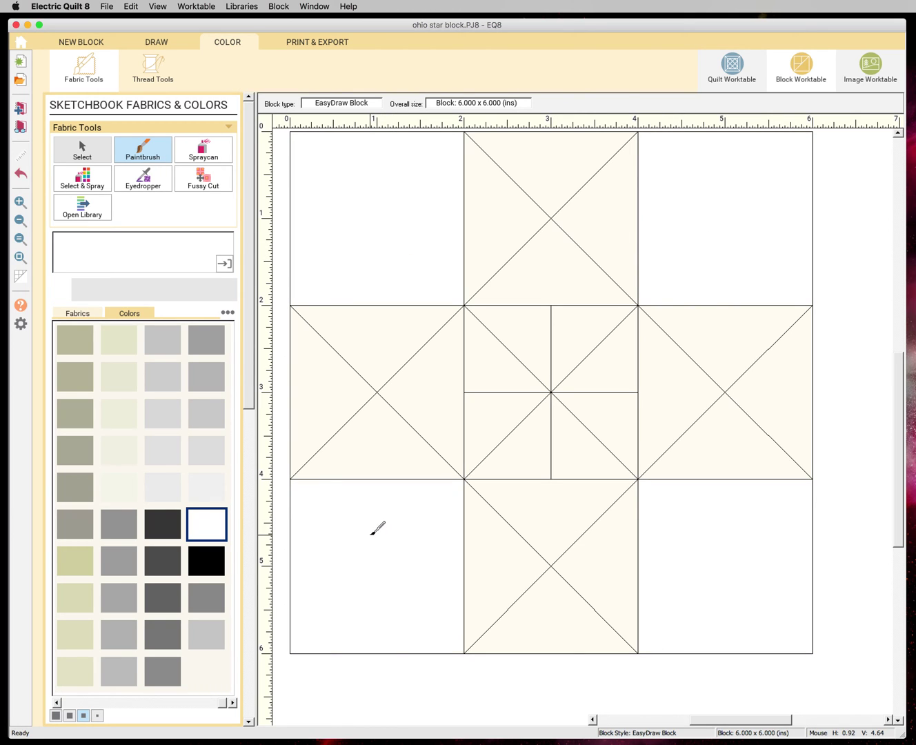
- Paint the inner and outer triangles of the four side-middle squares white
{"action": "left_click", "coordinate": [334, 402]}
{"action": "left_click", "coordinate": [418, 398]}
{"action": "left_click", "coordinate": [580, 261]}
{"action": "left_click", "coordinate": [552, 174]}
{"action": "left_click", "coordinate": [662, 403]}
{"action": "left_click", "coordinate": [749, 404]}
{"action": "left_click", "coordinate": [557, 522]}
{"action": "left_click", "coordinate": [545, 635]}
- Paint every other triangle of the center square's pinwheel white, one in each quadrant
{"action": "left_click", "coordinate": [571, 349]}
{"action": "left_click", "coordinate": [585, 418]}
{"action": "left_click", "coordinate": [524, 432]}
{"action": "left_click", "coordinate": [485, 369]}
{"action": "left_click", "coordinate": [477, 471]}
{"action": "scroll", "coordinate": [352, 634], "scroll_direction": "up", "scroll_amount": 3}
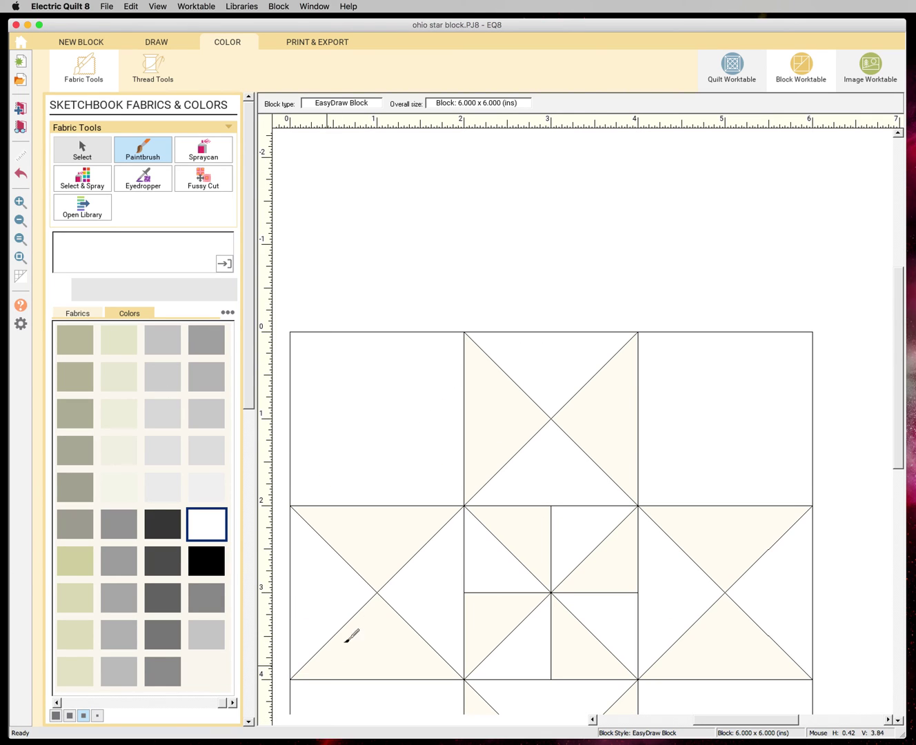
{"action": "left_click", "coordinate": [20, 220]}
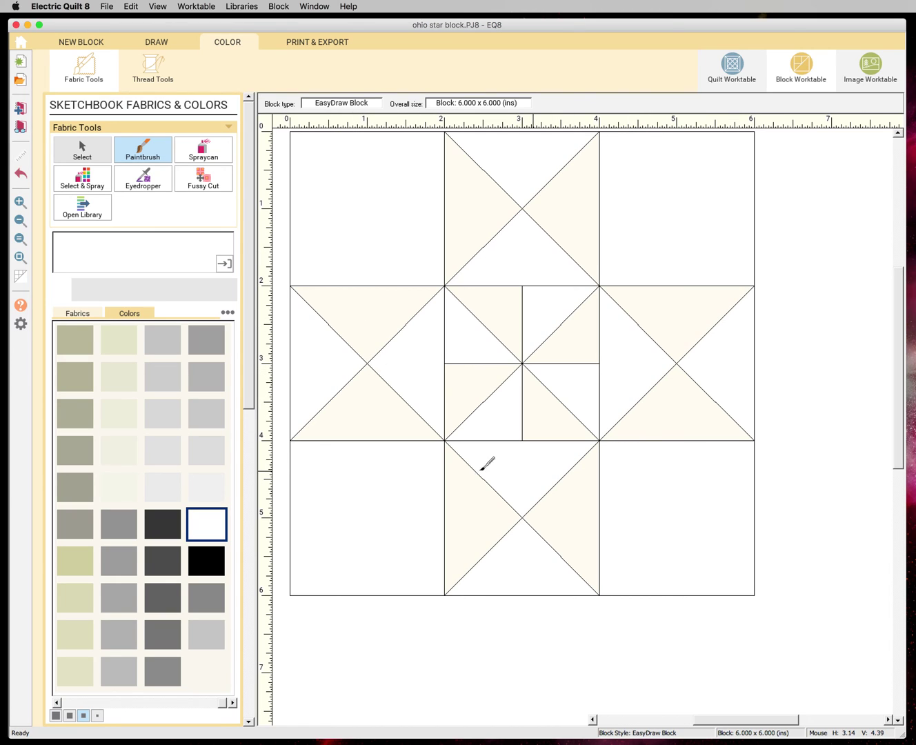
- Paint the eight star-point triangles in the four side-middle squares solid medium teal
{"action": "left_click", "coordinate": [77, 315]}
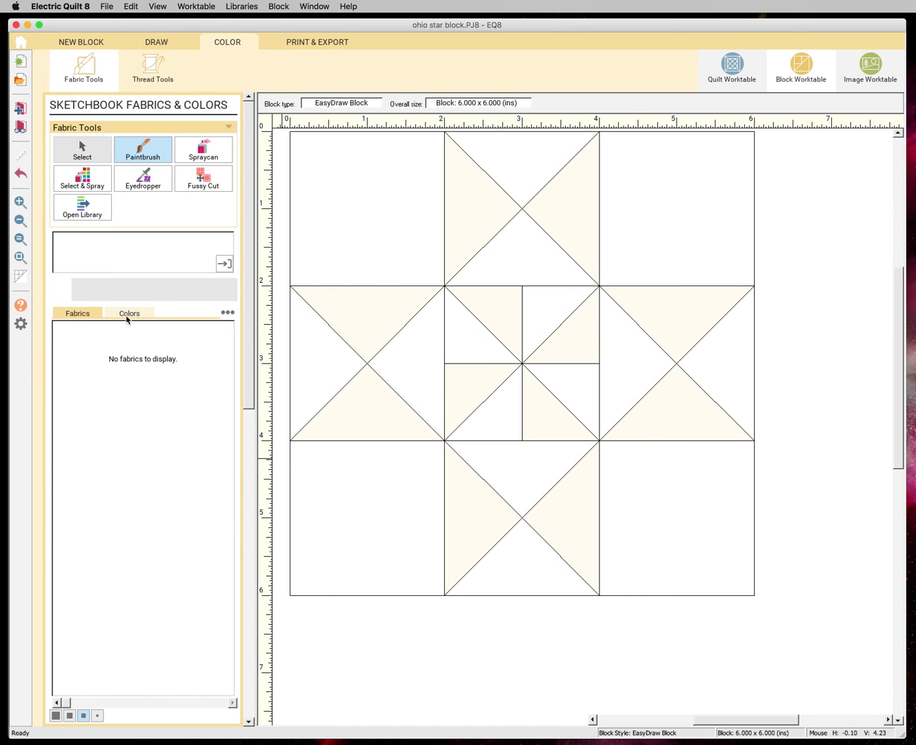
{"action": "left_click", "coordinate": [127, 316]}
{"action": "left_click_drag", "start_coordinate": [64, 705], "coordinate": [131, 707]}
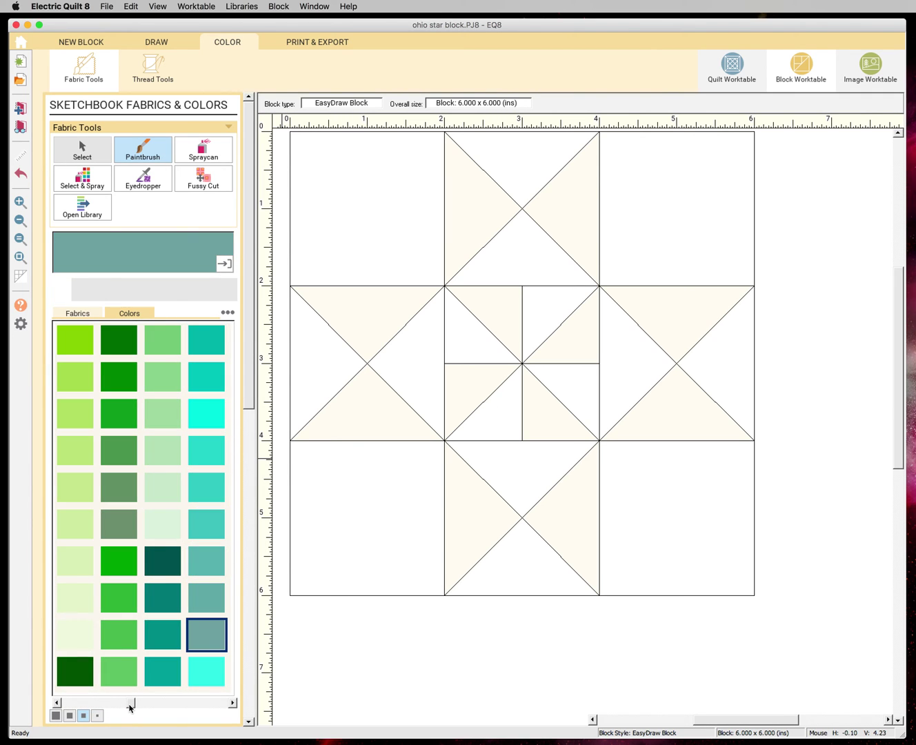
{"action": "left_click", "coordinate": [220, 567]}
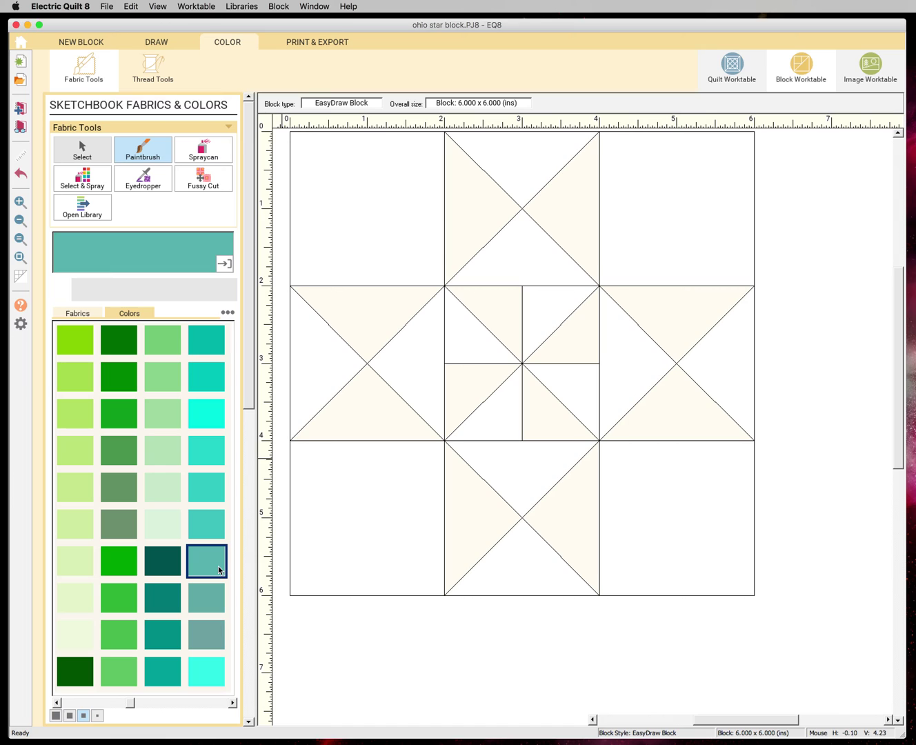
{"action": "left_click", "coordinate": [371, 421]}
{"action": "left_click", "coordinate": [385, 328]}
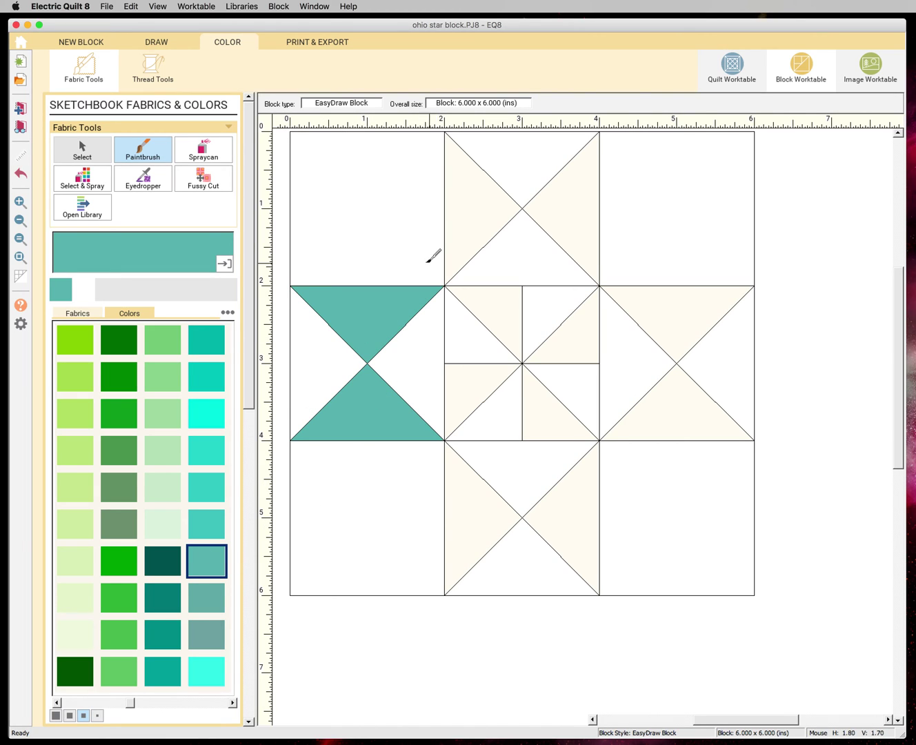
{"action": "left_click", "coordinate": [474, 236]}
{"action": "left_click", "coordinate": [560, 207]}
{"action": "left_click", "coordinate": [667, 316]}
{"action": "left_click", "coordinate": [687, 412]}
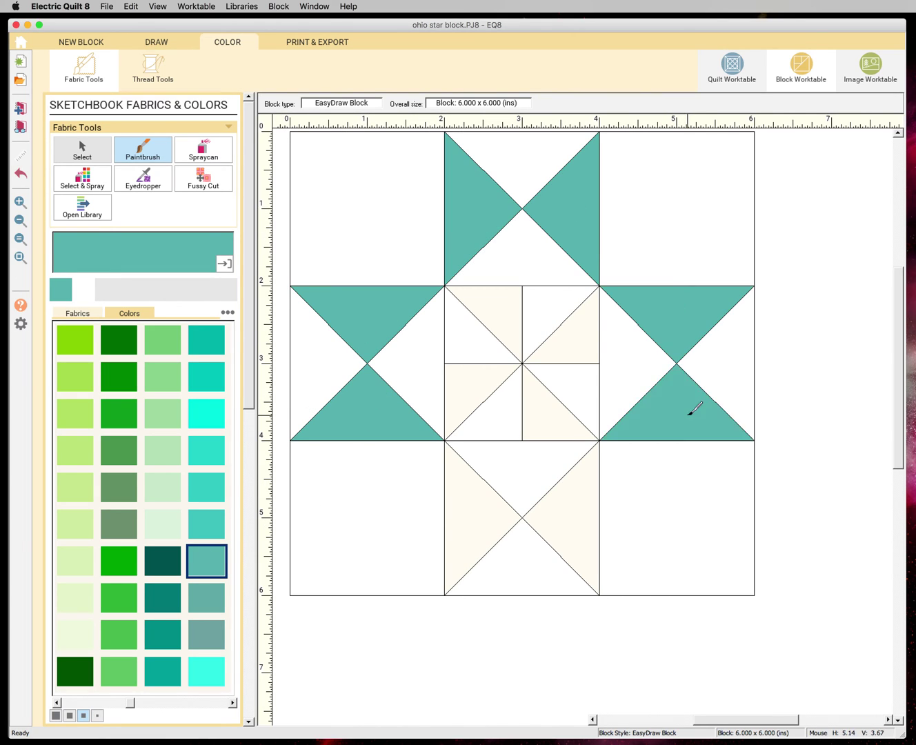
{"action": "left_click", "coordinate": [573, 540]}
{"action": "left_click", "coordinate": [489, 528]}
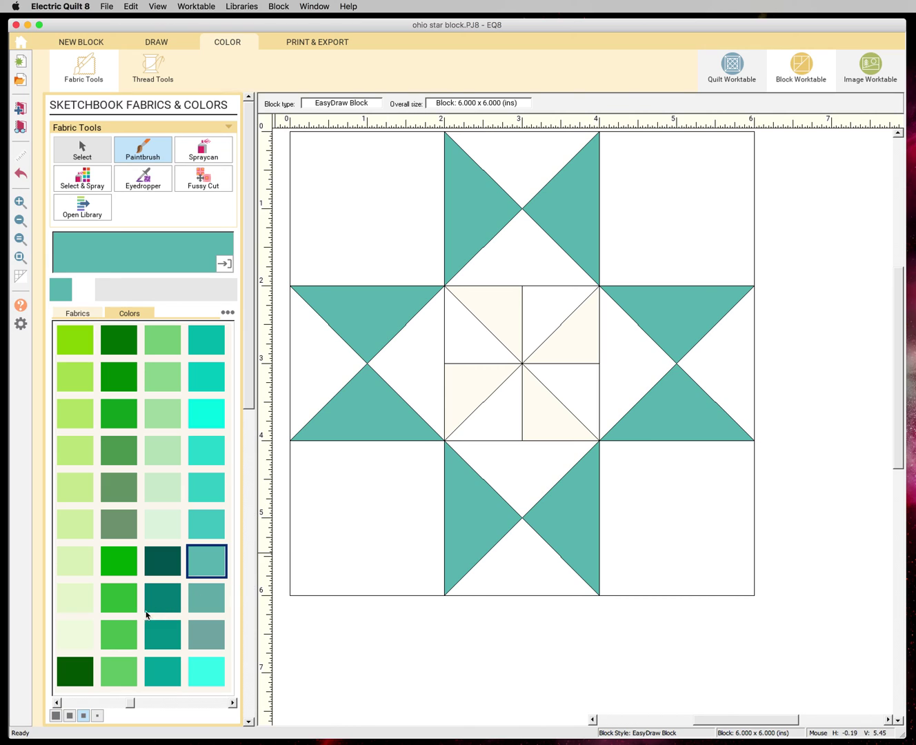
- Paint the four uncolored pinwheel triangles of the center square medium purple
{"action": "left_click_drag", "start_coordinate": [131, 703], "coordinate": [177, 702]}
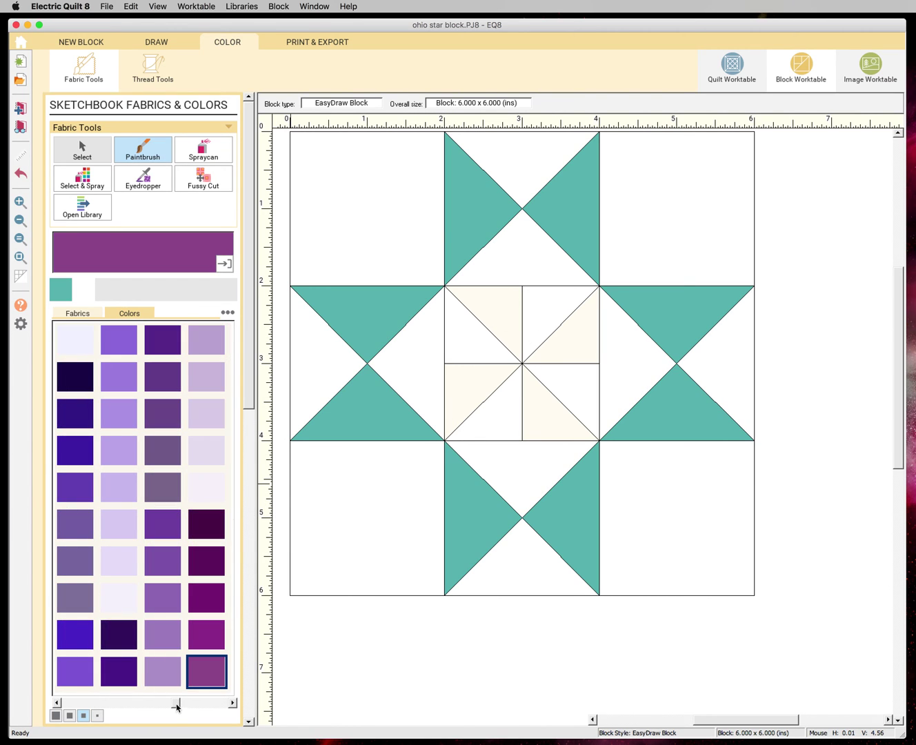
{"action": "left_click", "coordinate": [177, 634]}
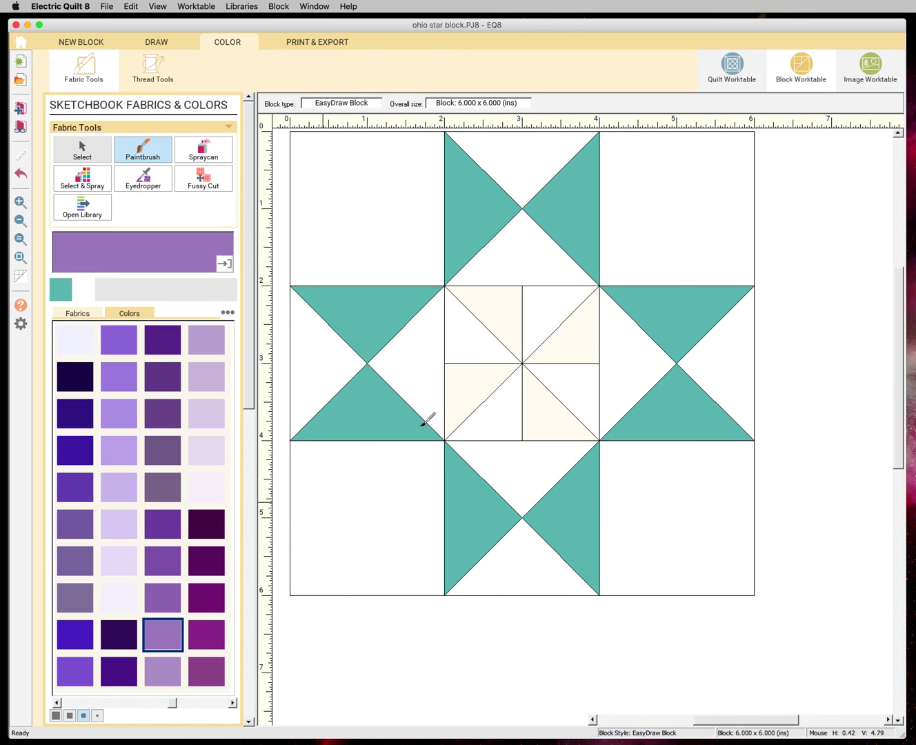
{"action": "left_click", "coordinate": [494, 330]}
{"action": "left_click", "coordinate": [566, 334]}
{"action": "left_click", "coordinate": [544, 396]}
{"action": "left_click", "coordinate": [493, 388]}
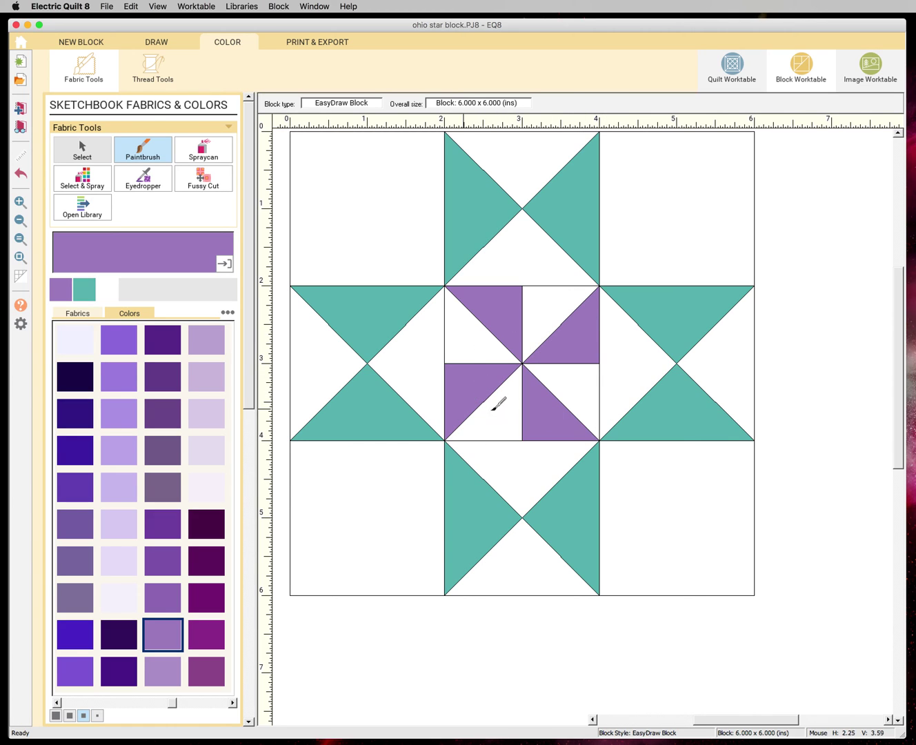
- Try the medium purple on the four corner squares of the block
{"action": "left_click", "coordinate": [328, 193]}
{"action": "left_click", "coordinate": [639, 208]}
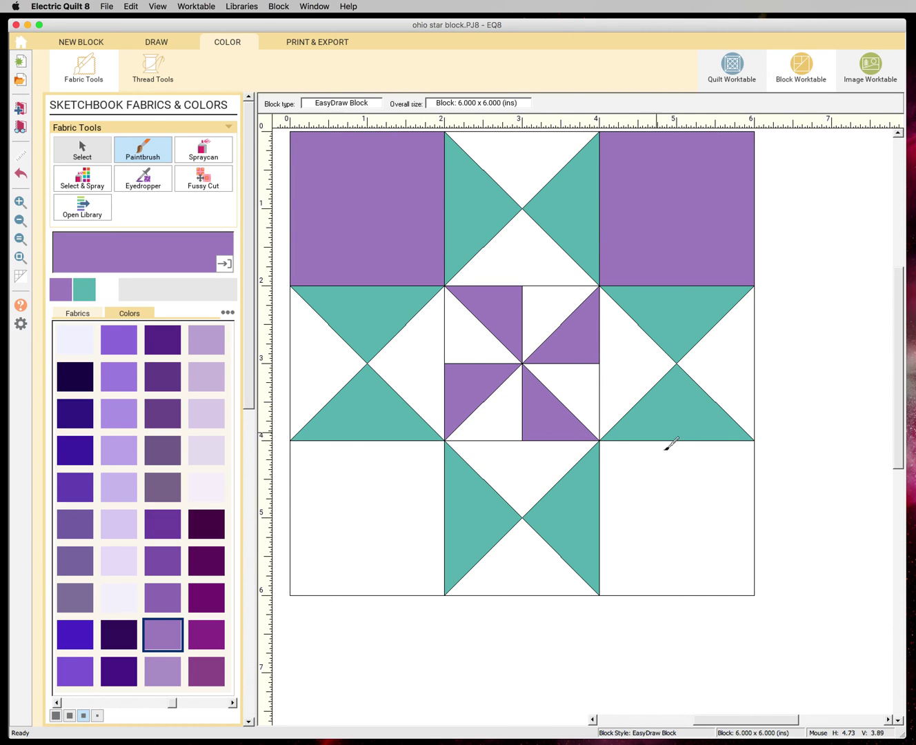
{"action": "left_click", "coordinate": [665, 449]}
{"action": "left_click", "coordinate": [410, 497]}
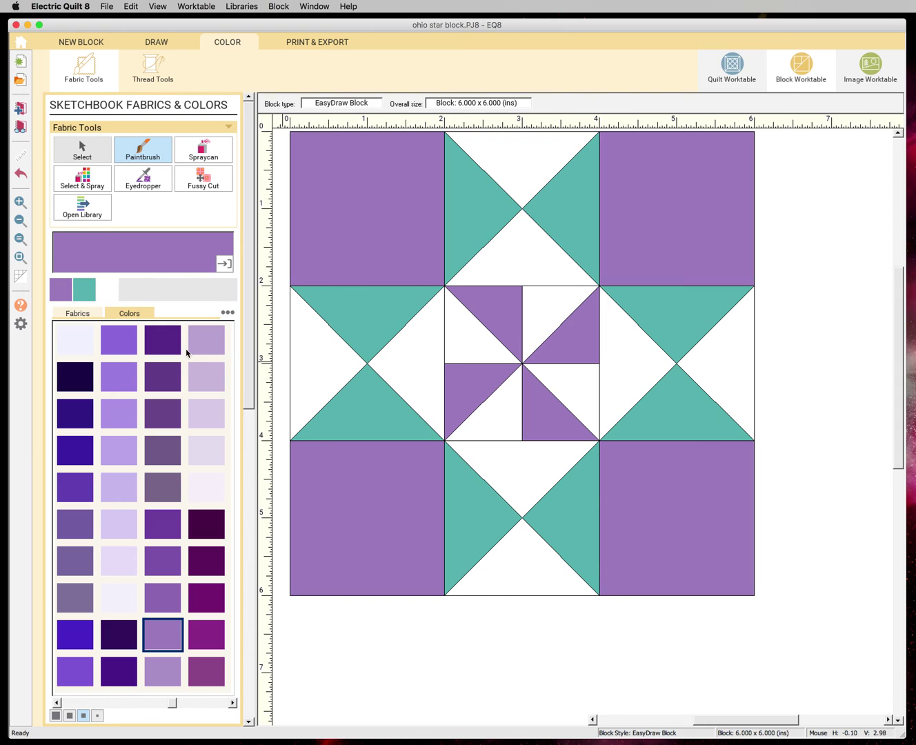
- Undo the purple fills on the four corner squares
{"action": "scroll", "coordinate": [186, 352], "scroll_direction": "down", "scroll_amount": 1}
{"action": "key", "text": "super+z"}
{"action": "key", "text": "super+z"}
{"action": "key", "text": "super+z"}
{"action": "key", "text": "super+z"}
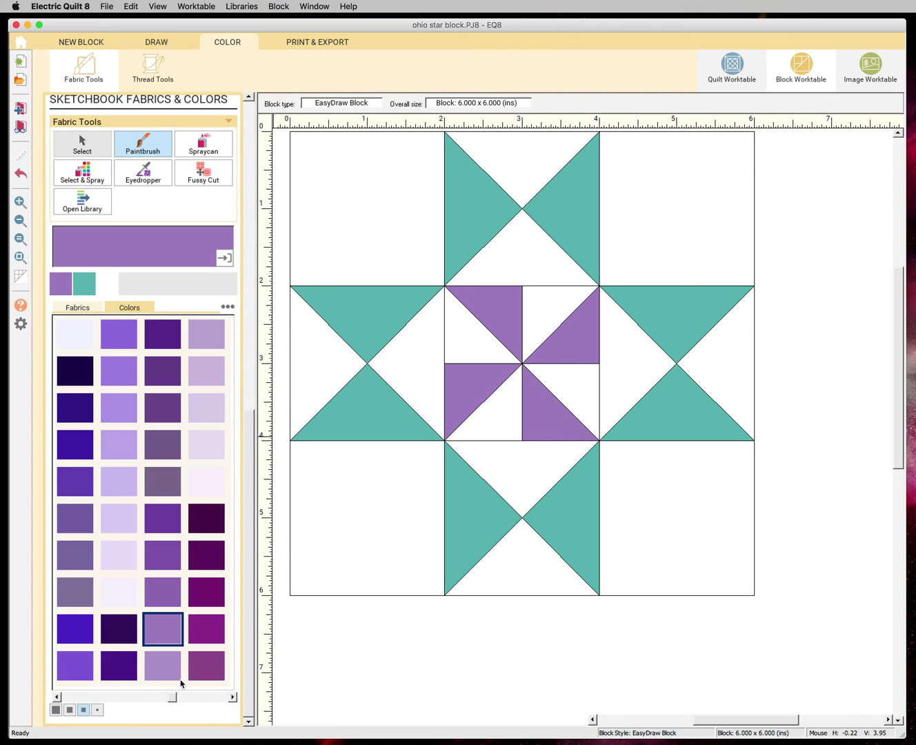
- Paint the four inner triangles bordering the center square light gray
{"action": "left_click_drag", "start_coordinate": [173, 700], "coordinate": [233, 704]}
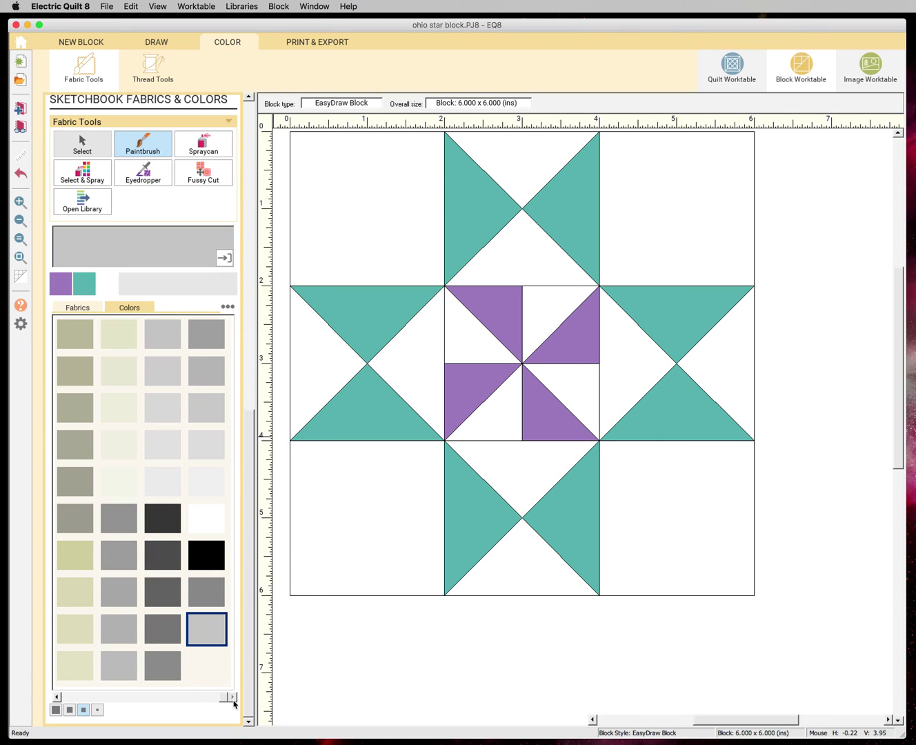
{"action": "left_click", "coordinate": [211, 482]}
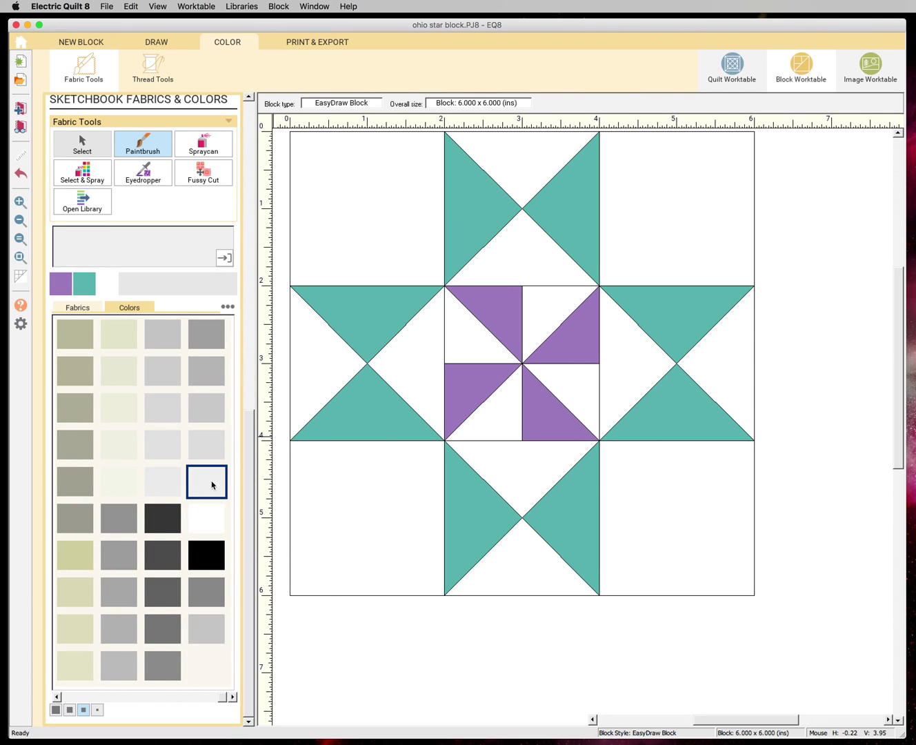
{"action": "left_click", "coordinate": [219, 434]}
{"action": "left_click", "coordinate": [425, 354]}
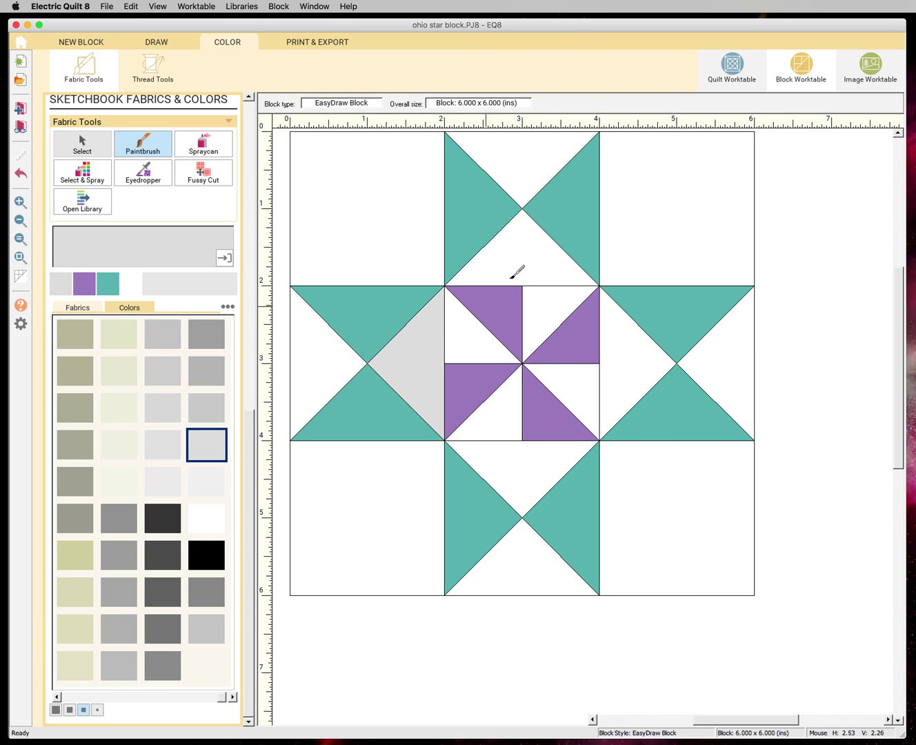
{"action": "left_click", "coordinate": [517, 255]}
{"action": "left_click", "coordinate": [638, 377]}
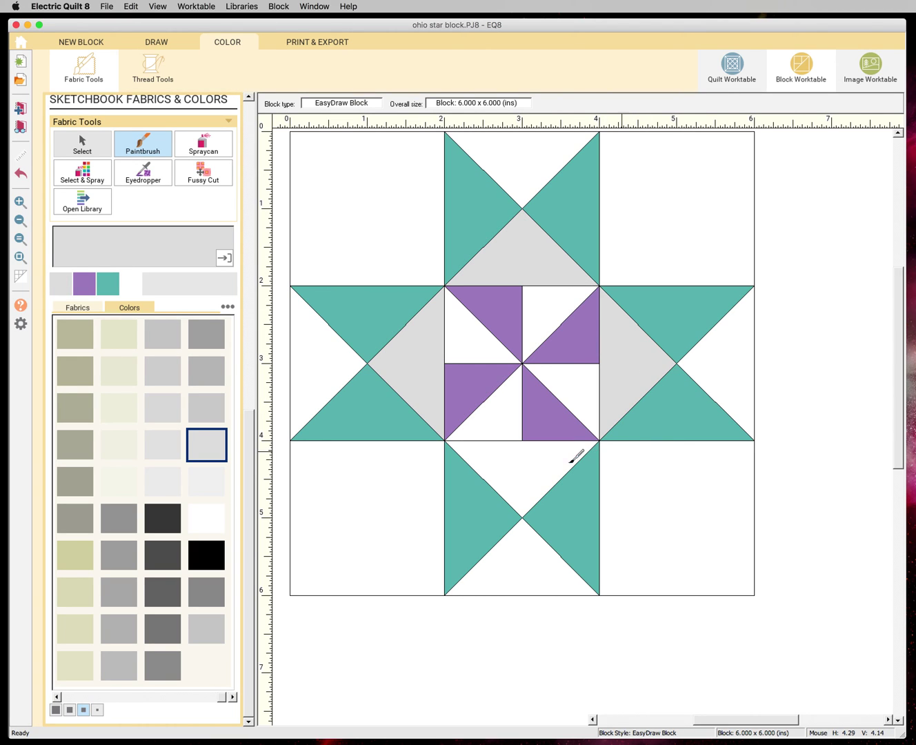
{"action": "left_click", "coordinate": [552, 463]}
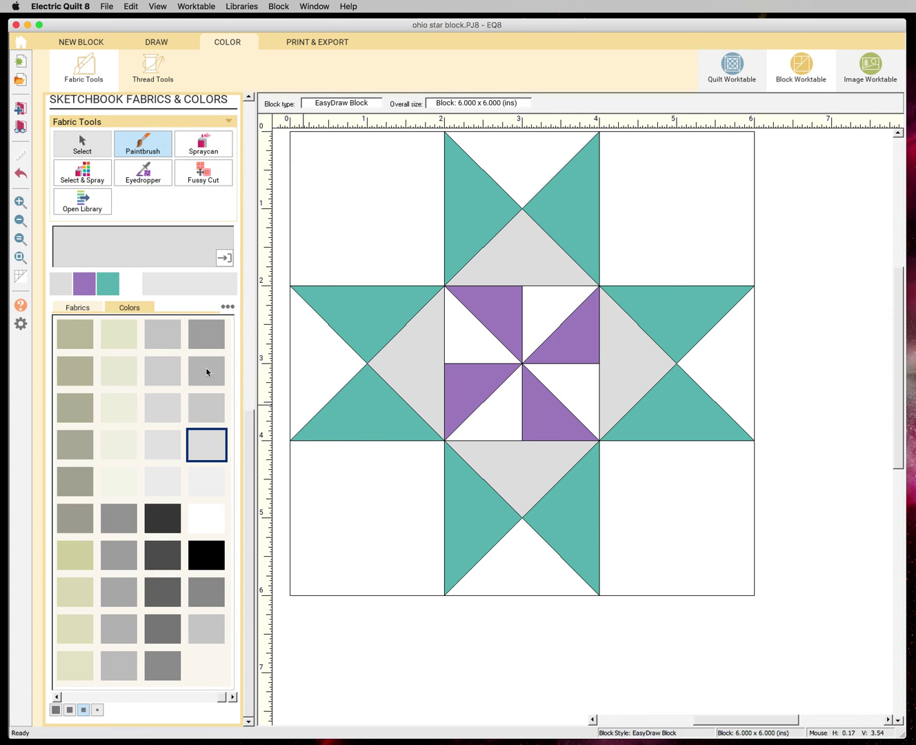
- Undo the four light gray fills on the triangles around the center square
{"action": "key", "text": "super+z"}
{"action": "key", "text": "super+z"}
{"action": "key", "text": "super+z"}
{"action": "key", "text": "super+z"}
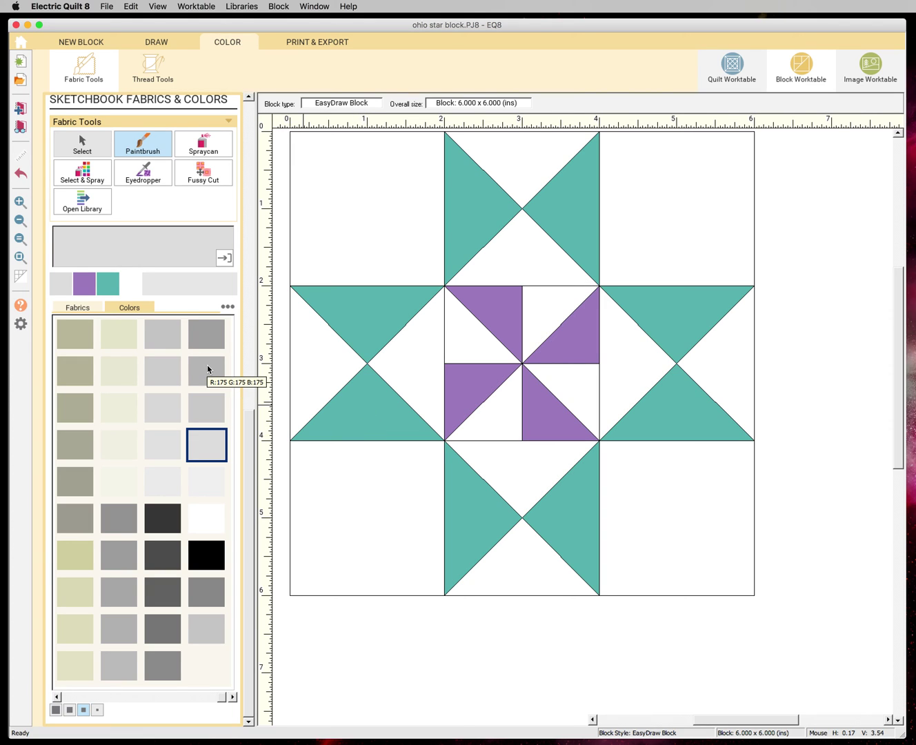
- Reapply the light gray to all four triangles bordering the center square
{"action": "left_click", "coordinate": [407, 352]}
{"action": "left_click", "coordinate": [529, 455]}
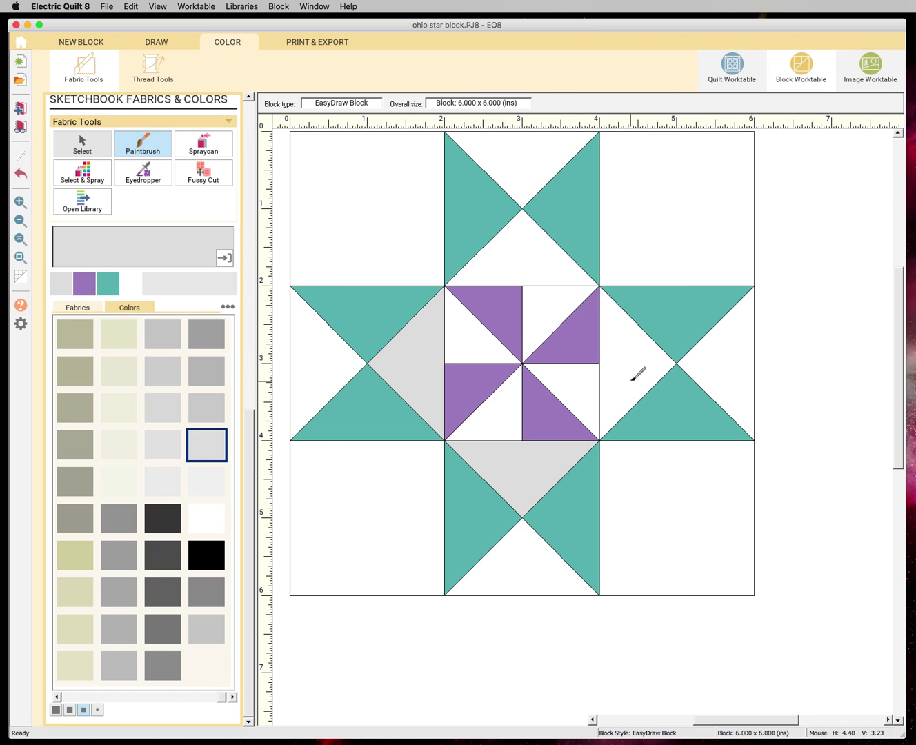
{"action": "left_click", "coordinate": [633, 377]}
{"action": "left_click", "coordinate": [535, 267]}
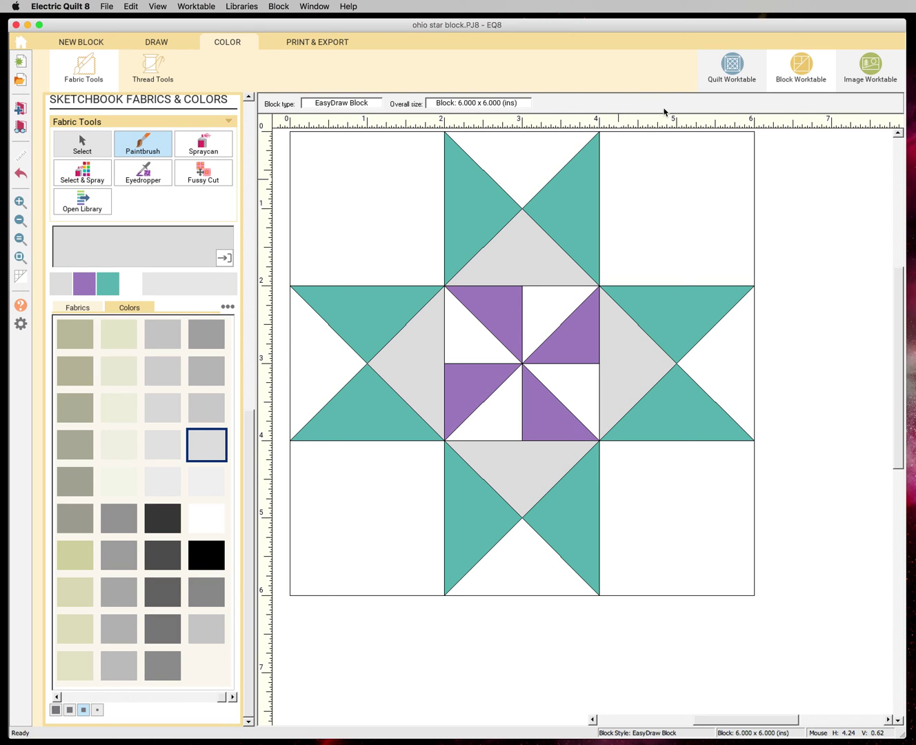
- Open the teal, purple and gray pinwheel star block from the project sketchbook for editing
{"action": "left_click", "coordinate": [20, 126]}
{"action": "left_click", "coordinate": [263, 301]}
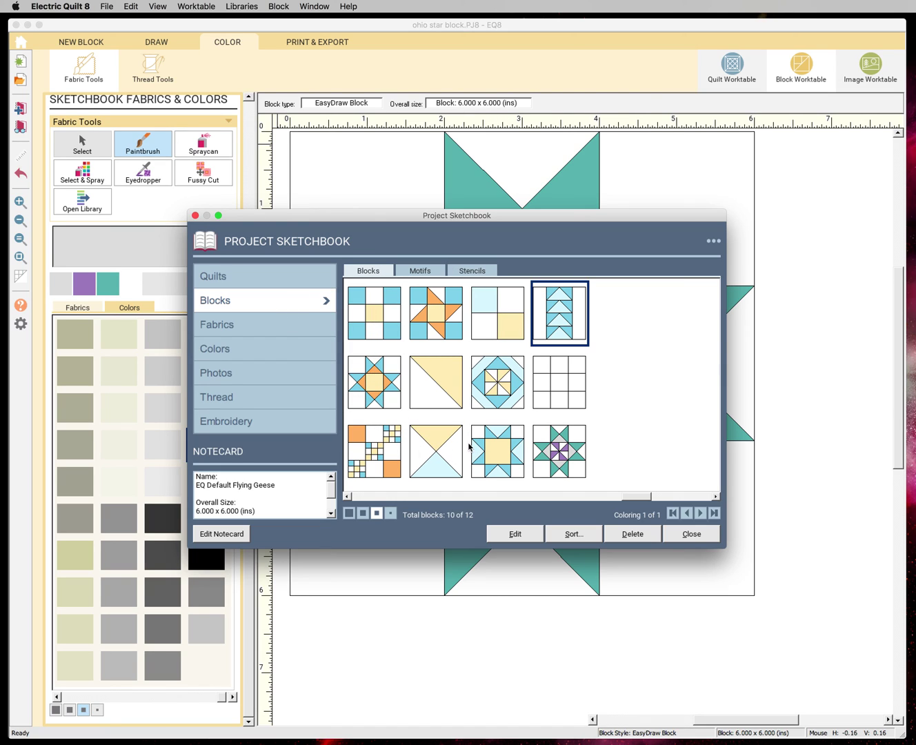
{"action": "double_click", "coordinate": [570, 458]}
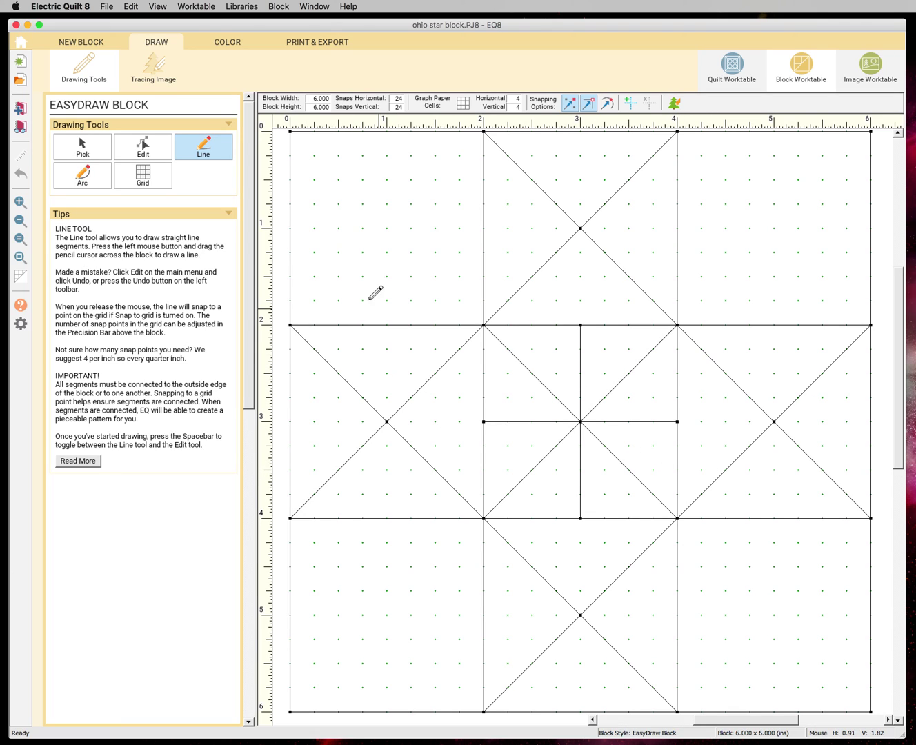
- Delete the eight pinwheel line segments inside the center square and add the edited block to the project sketchbook
{"action": "left_click", "coordinate": [94, 155]}
{"action": "left_click", "coordinate": [547, 391]}
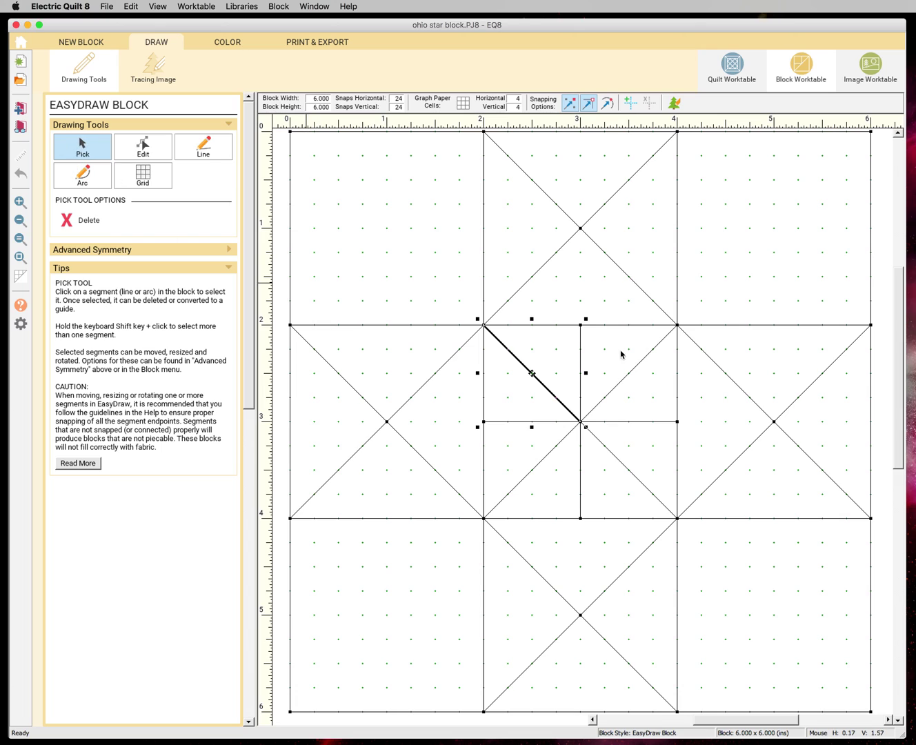
{"action": "key", "text": "Delete"}
{"action": "left_click", "coordinate": [580, 371]}
{"action": "key", "text": "Delete"}
{"action": "left_click", "coordinate": [618, 384]}
{"action": "key", "text": "Delete"}
{"action": "left_click", "coordinate": [634, 422]}
{"action": "key", "text": "Delete"}
{"action": "left_click", "coordinate": [633, 472]}
{"action": "key", "text": "Delete"}
{"action": "left_click", "coordinate": [585, 474]}
{"action": "key", "text": "Delete"}
{"action": "left_click", "coordinate": [552, 433]}
{"action": "key", "text": "Delete"}
{"action": "left_click", "coordinate": [536, 421]}
{"action": "key", "text": "Delete"}
{"action": "left_click", "coordinate": [19, 109]}
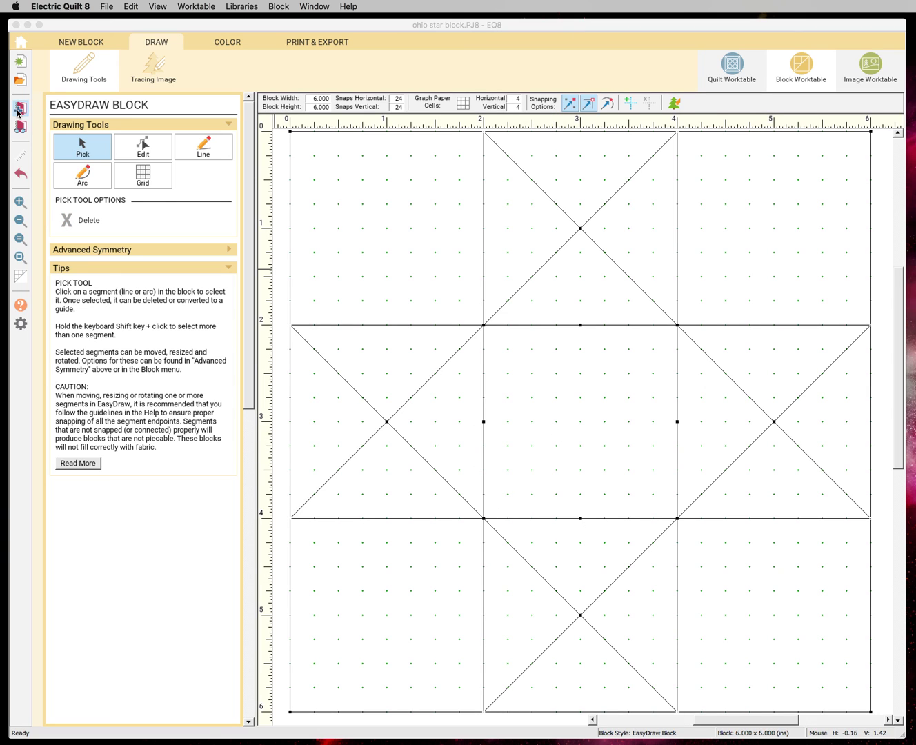
- Recolor the four light gray inner triangles white and the plain center square teal, reusing the star points' color
{"action": "left_click", "coordinate": [234, 46]}
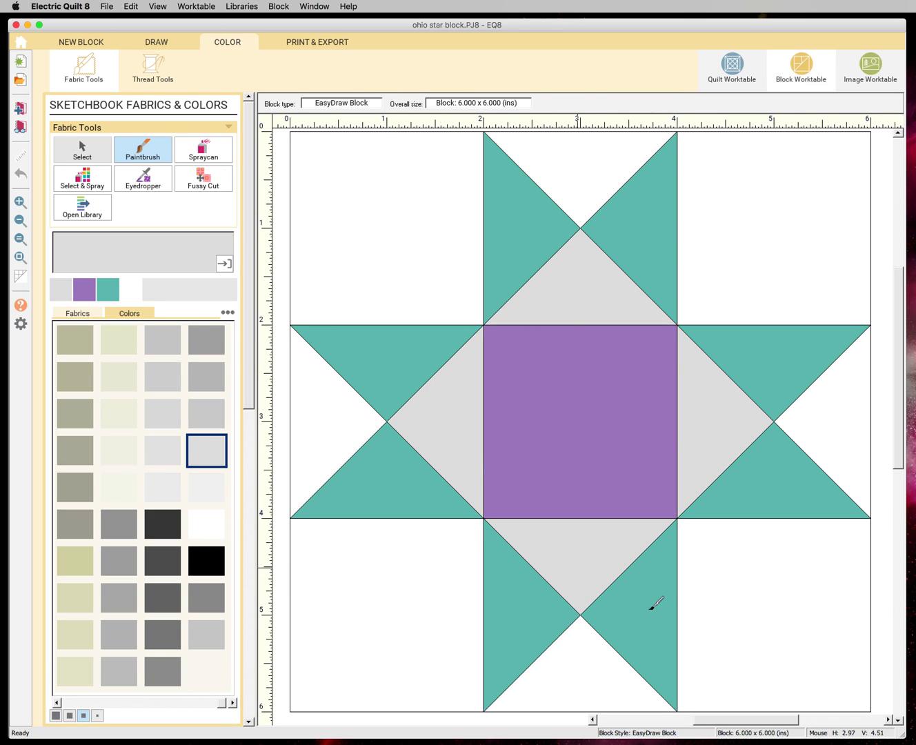
{"action": "left_click", "coordinate": [206, 524]}
{"action": "left_click", "coordinate": [445, 430]}
{"action": "left_click", "coordinate": [537, 312]}
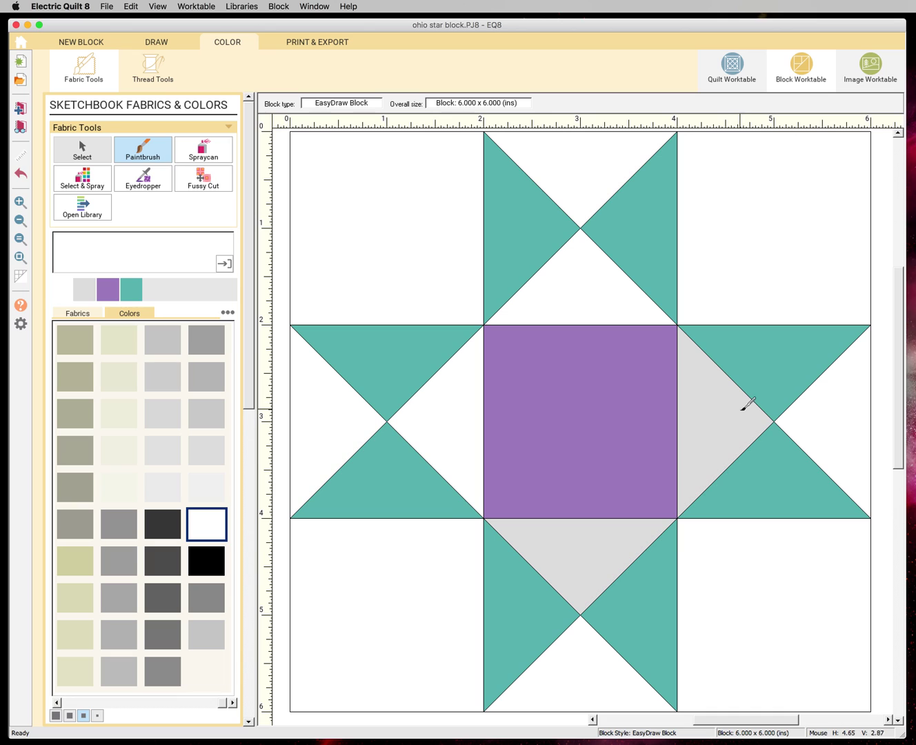
{"action": "left_click", "coordinate": [746, 407]}
{"action": "left_click", "coordinate": [621, 552]}
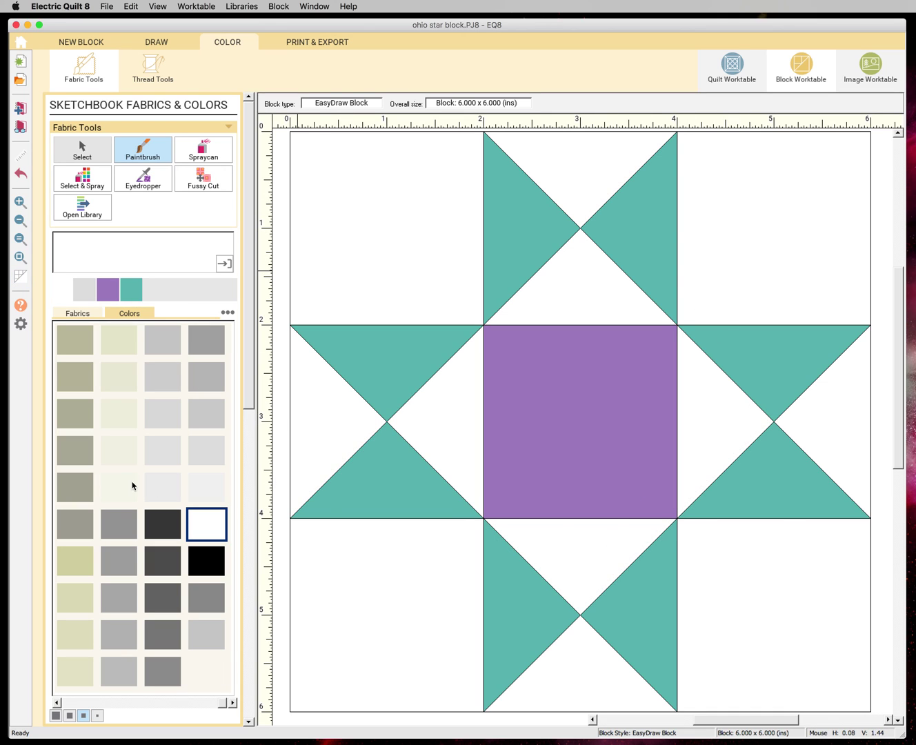
{"action": "left_click", "coordinate": [133, 293]}
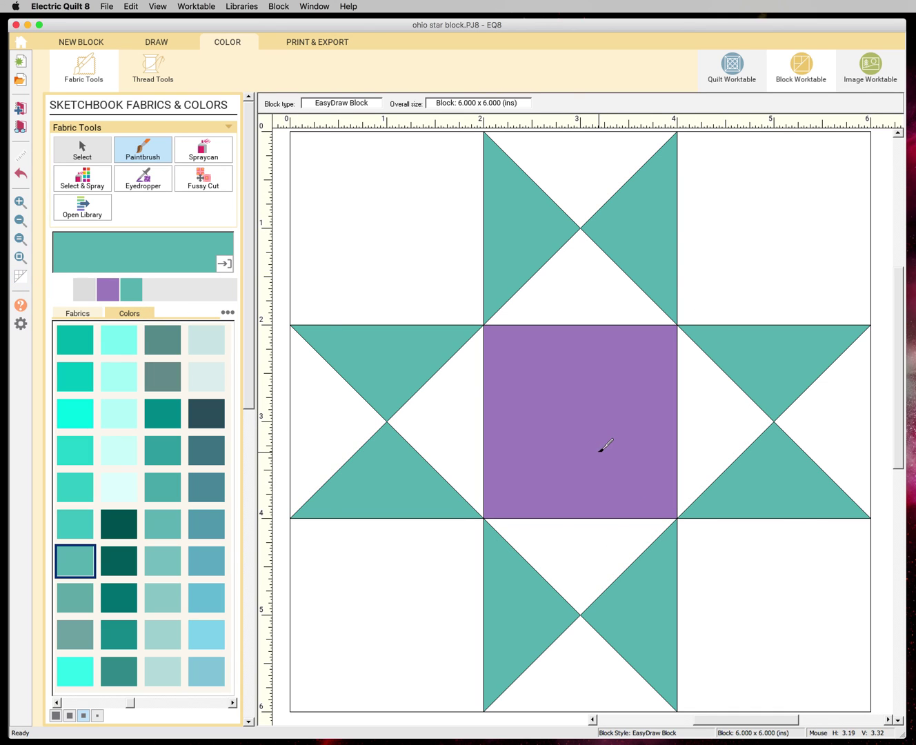
{"action": "left_click", "coordinate": [599, 451]}
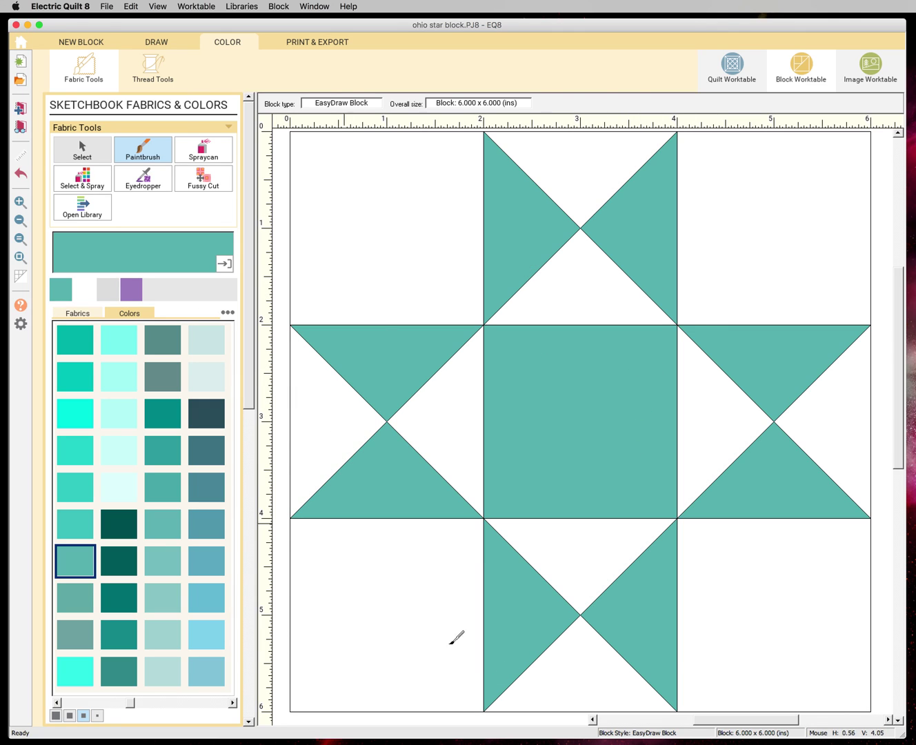
- Add the recolored teal and white Ohio Star to the project sketchbook and check it among the saved blocks
{"action": "left_click", "coordinate": [20, 108]}
{"action": "left_click", "coordinate": [20, 127]}
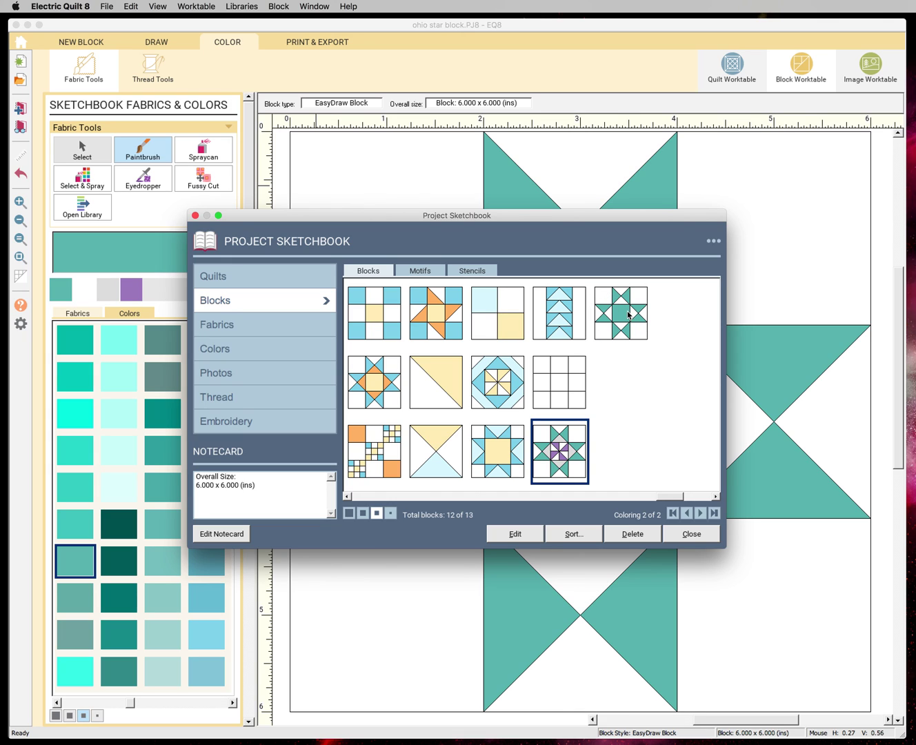
{"action": "left_click", "coordinate": [691, 536]}
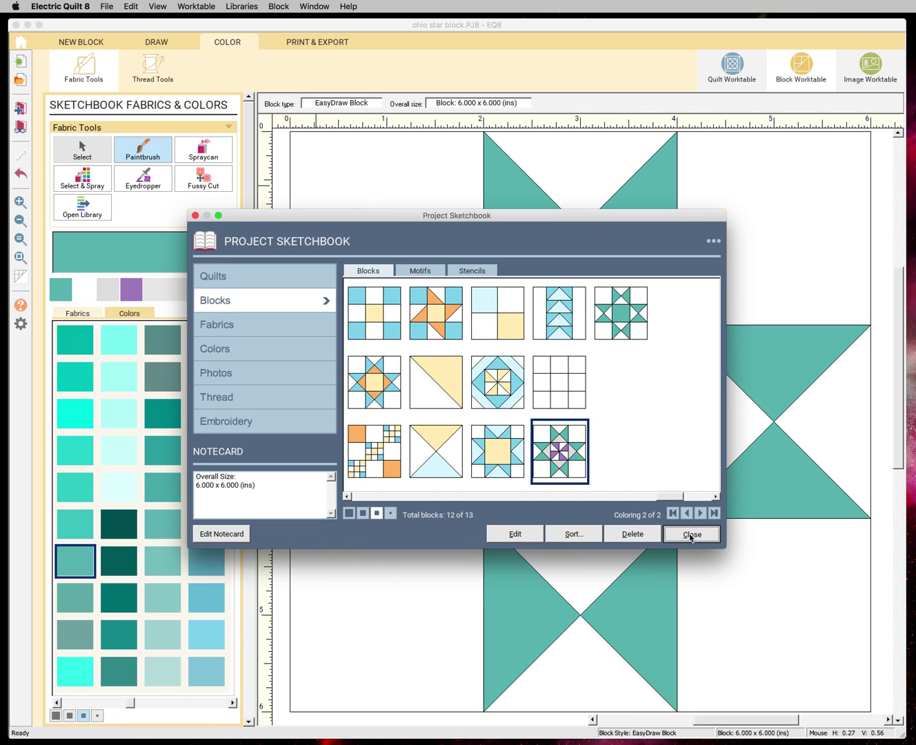